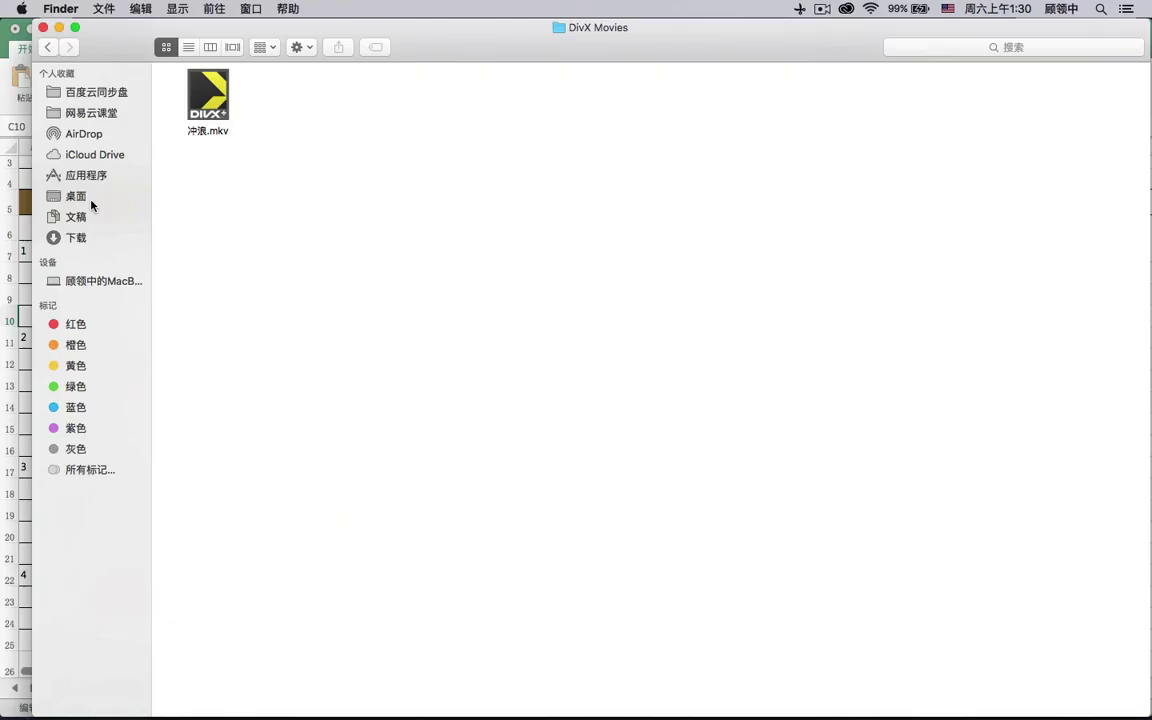
- Show the file information for the four 大好河山 .mov files in the desktop folder and move the mp4 file's info off the amimation file's info
{"action": "left_click", "coordinate": [85, 196]}
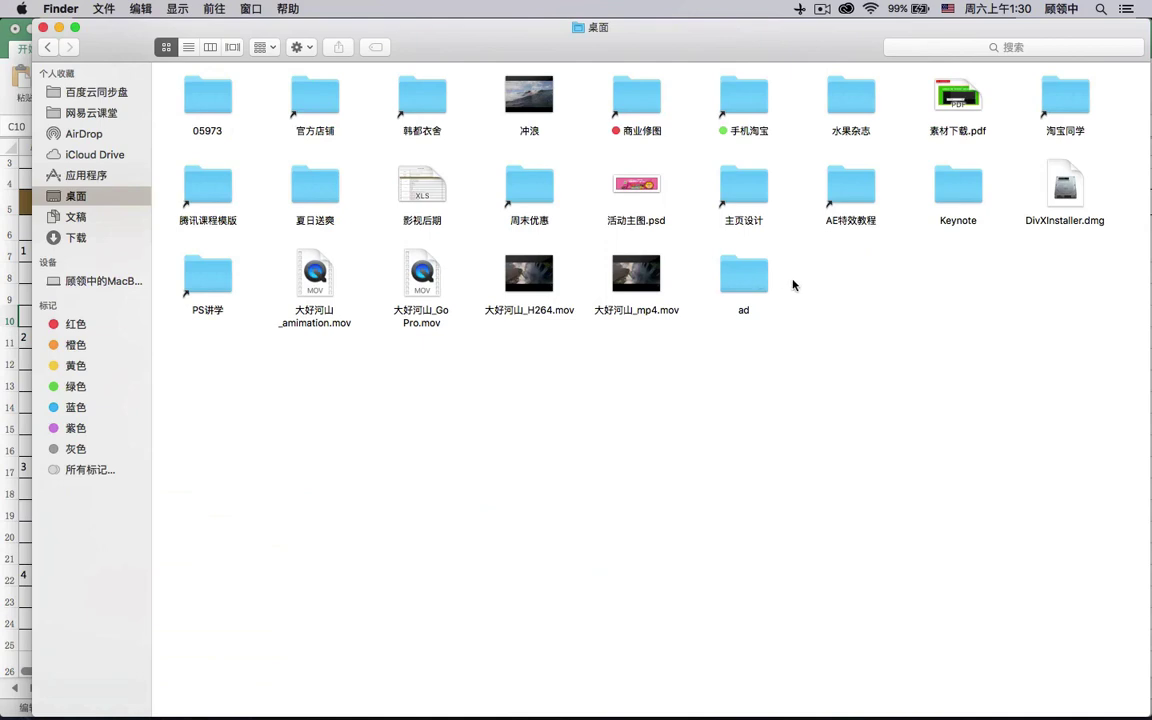
{"action": "left_click_drag", "start_coordinate": [674, 345], "coordinate": [325, 267]}
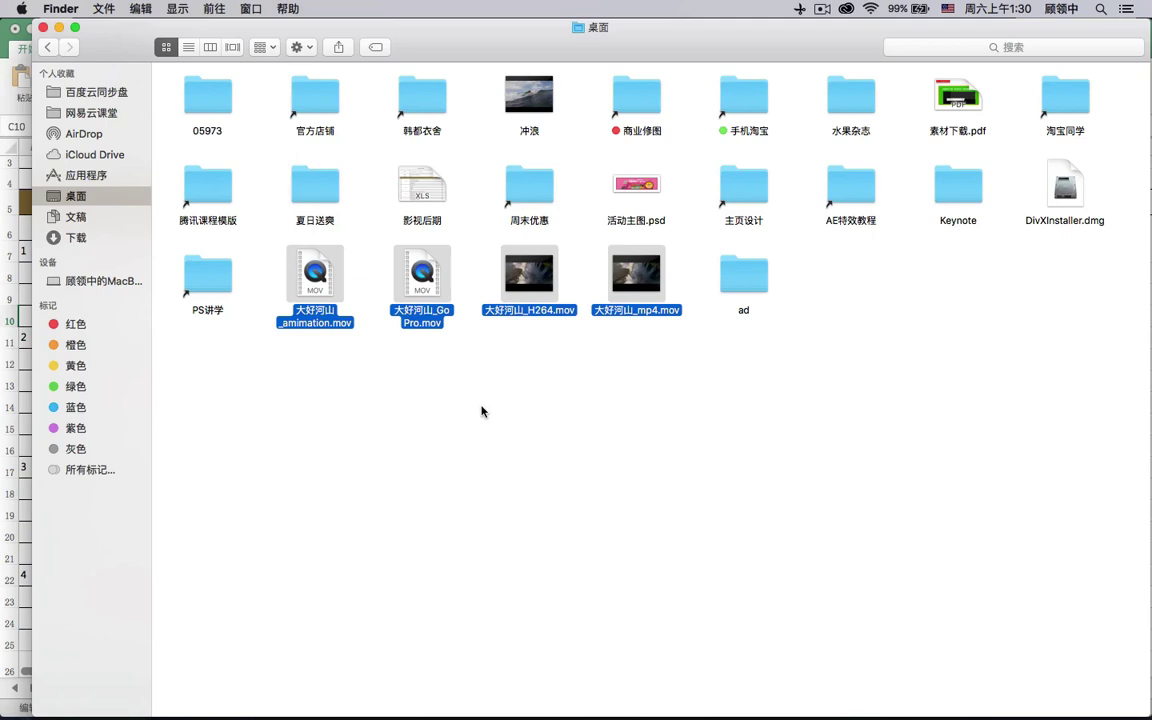
{"action": "key", "text": "super+i"}
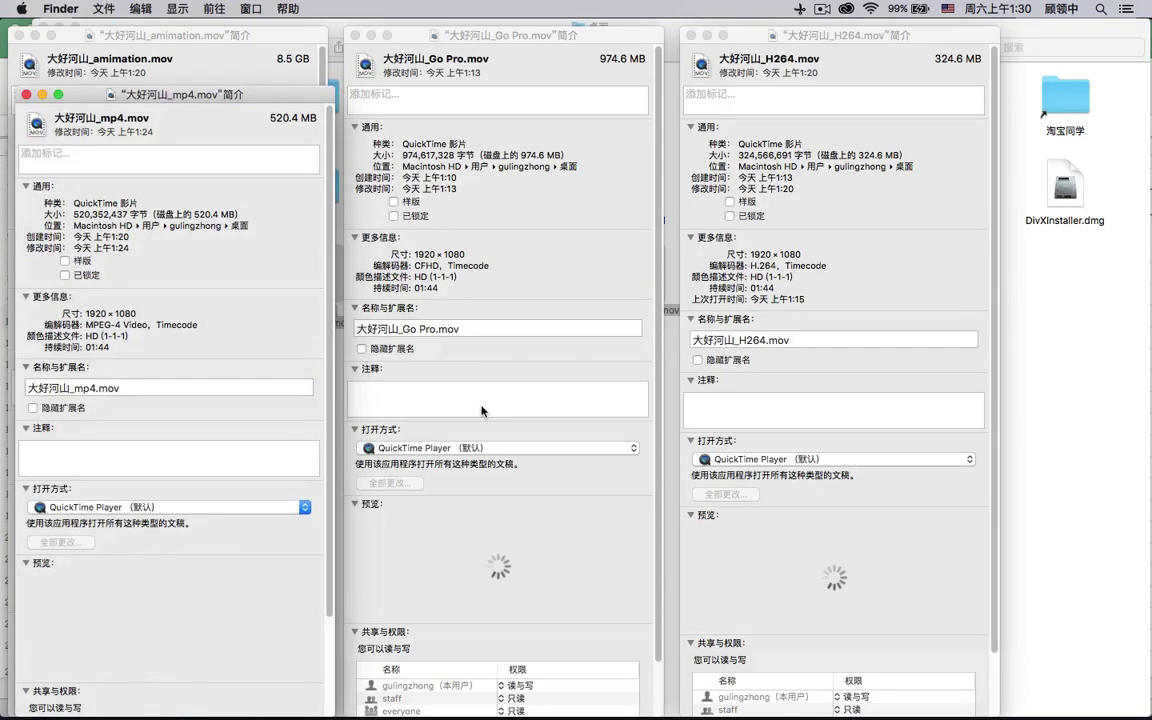
{"action": "left_click_drag", "start_coordinate": [188, 95], "coordinate": [678, 154]}
{"action": "mouse_move", "coordinate": [600, 712]}
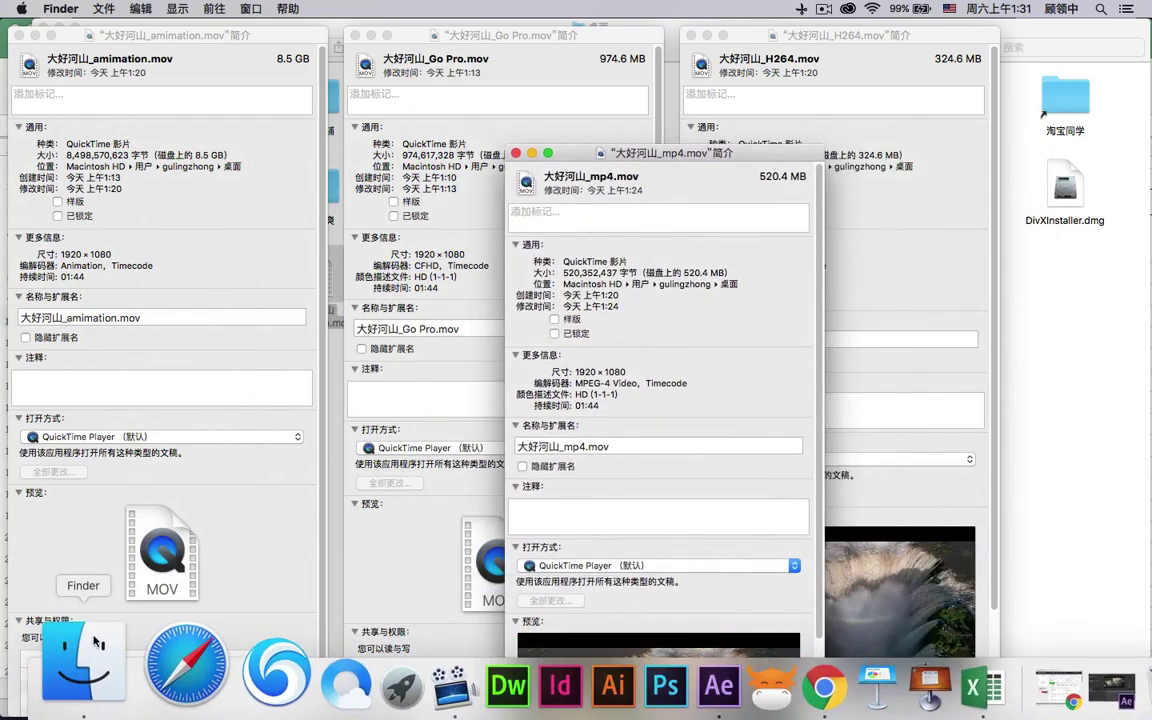
{"action": "left_click", "coordinate": [610, 688]}
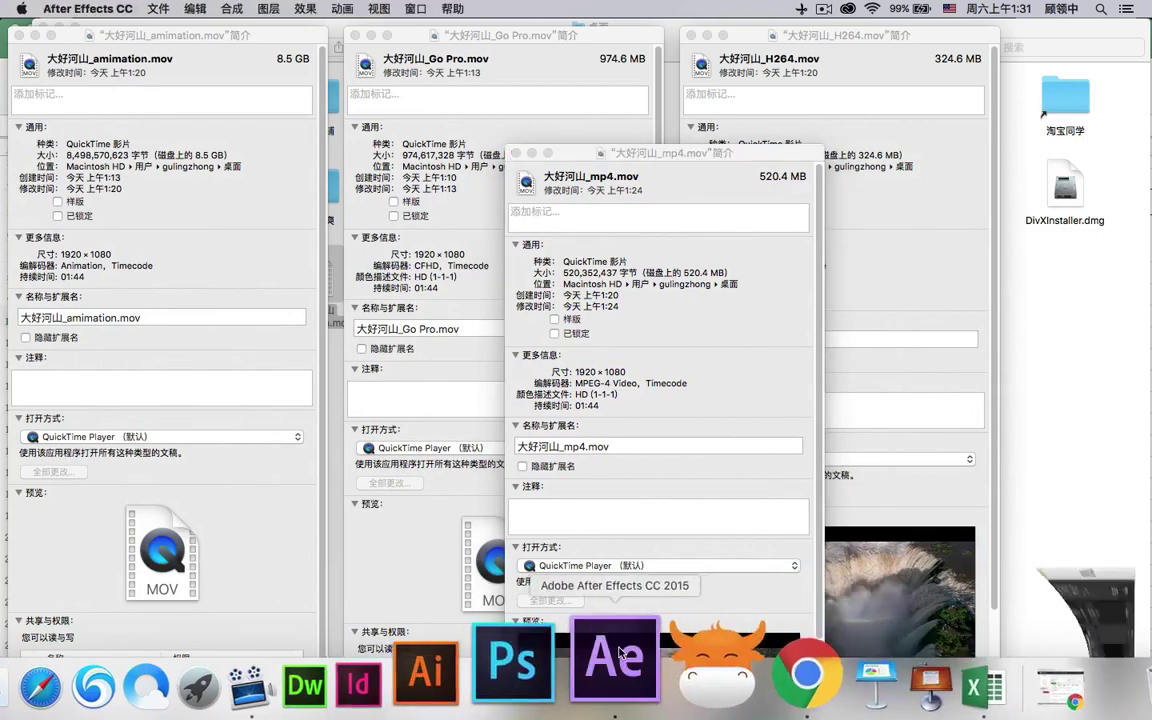
{"action": "left_click", "coordinate": [82, 224]}
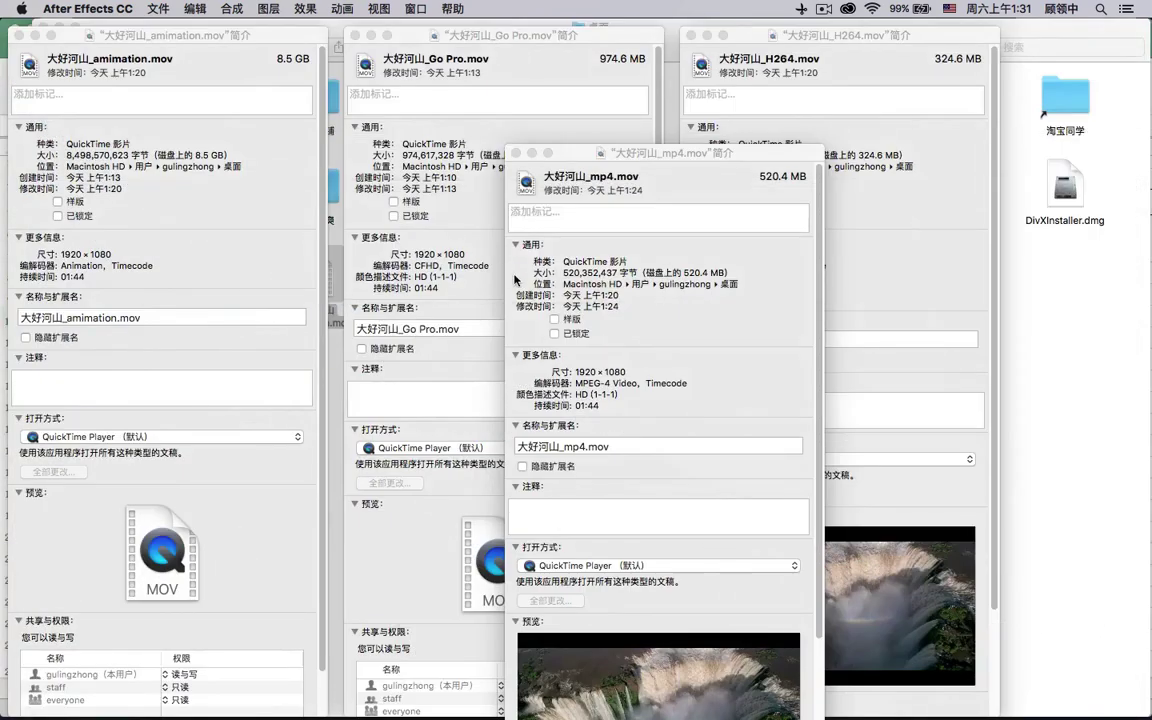
- Close the amimation file's info and arrange the Go Pro, mp4 and H264 info windows side by side
{"action": "left_click", "coordinate": [232, 138]}
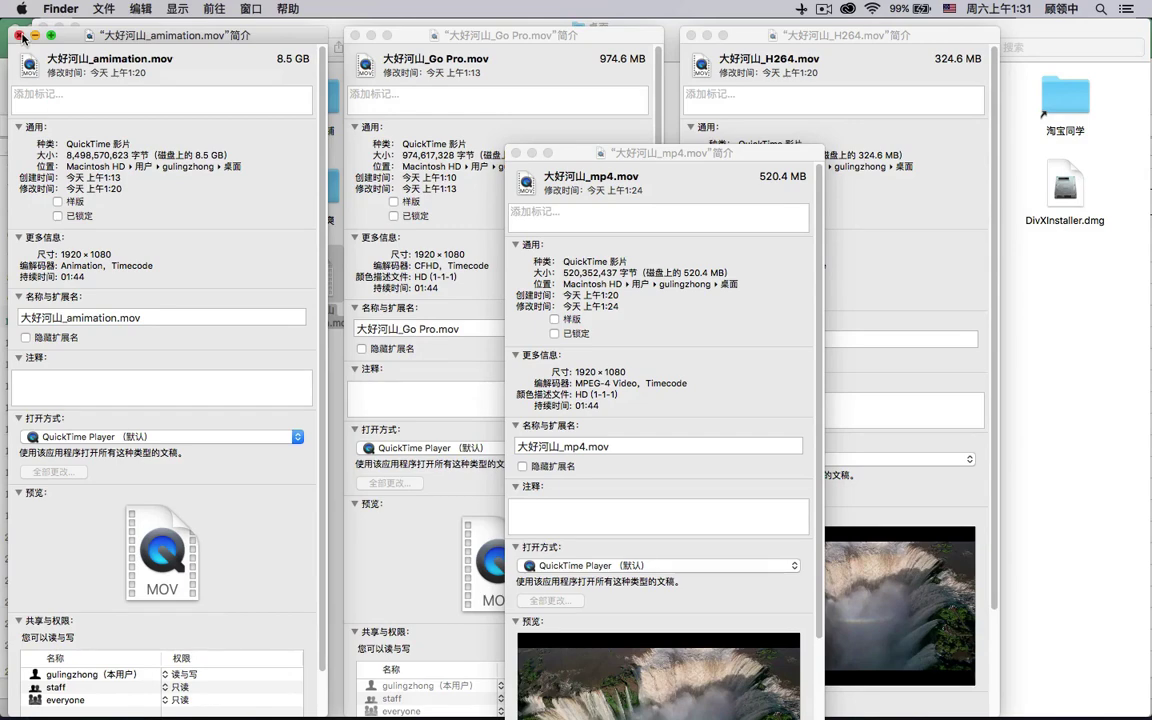
{"action": "left_click", "coordinate": [22, 37]}
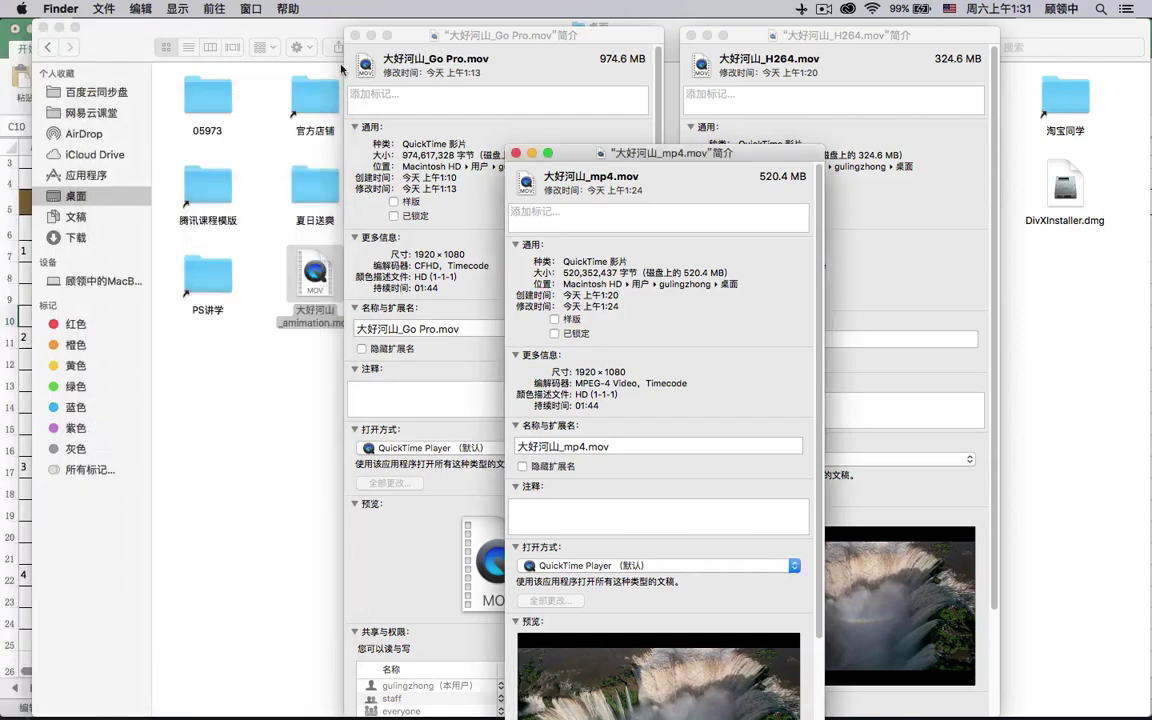
{"action": "left_click_drag", "start_coordinate": [510, 38], "coordinate": [233, 30]}
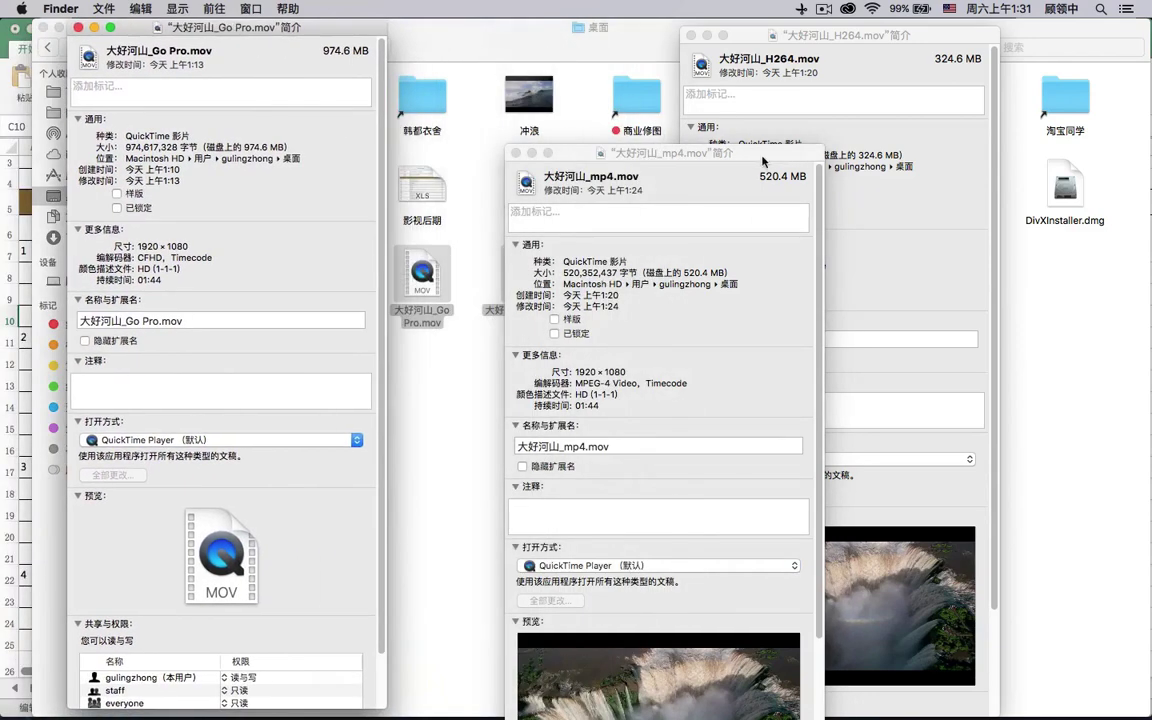
{"action": "left_click_drag", "start_coordinate": [688, 150], "coordinate": [620, 31]}
{"action": "left_click_drag", "start_coordinate": [759, 35], "coordinate": [807, 35]}
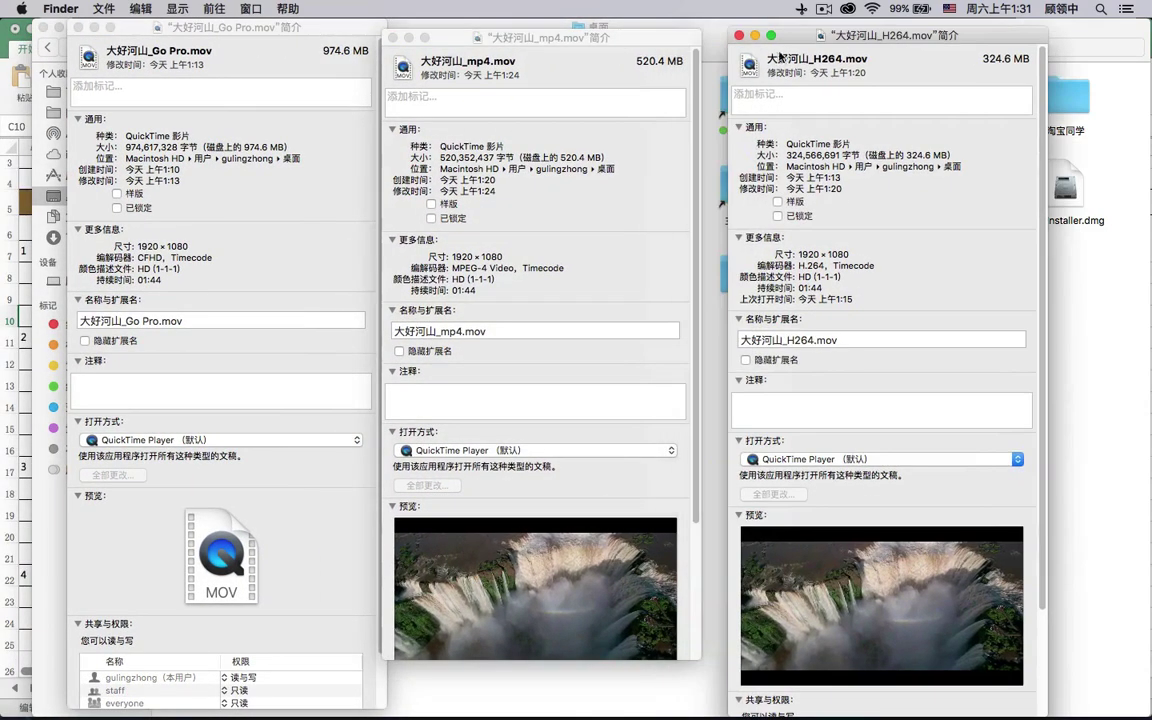
{"action": "left_click_drag", "start_coordinate": [526, 49], "coordinate": [560, 48]}
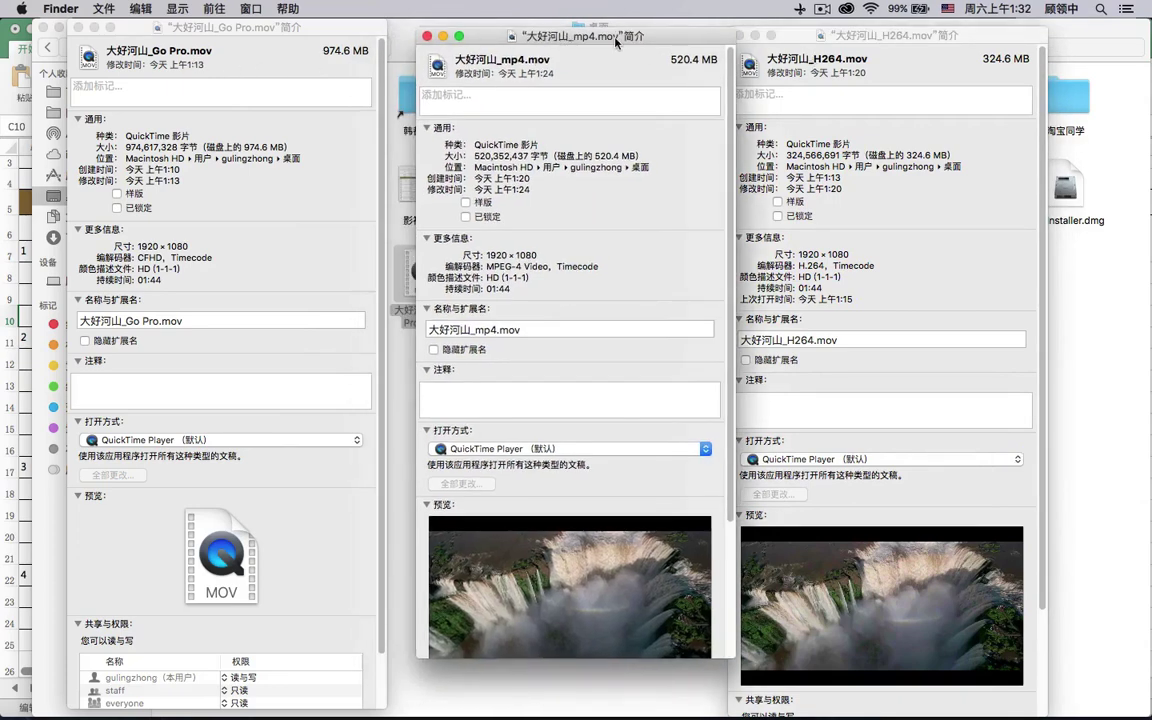
{"action": "left_click_drag", "start_coordinate": [621, 42], "coordinate": [601, 38]}
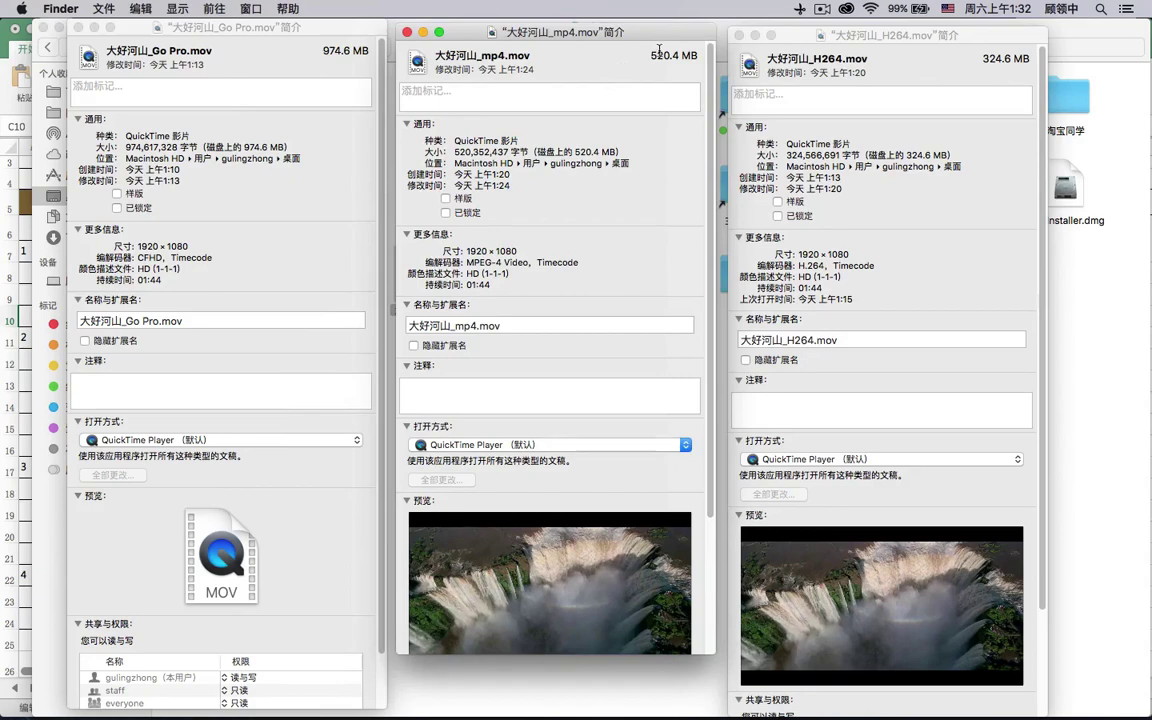
- Check the file size and codec in the Go Pro file's info, and close that info window
{"action": "left_click", "coordinate": [248, 68]}
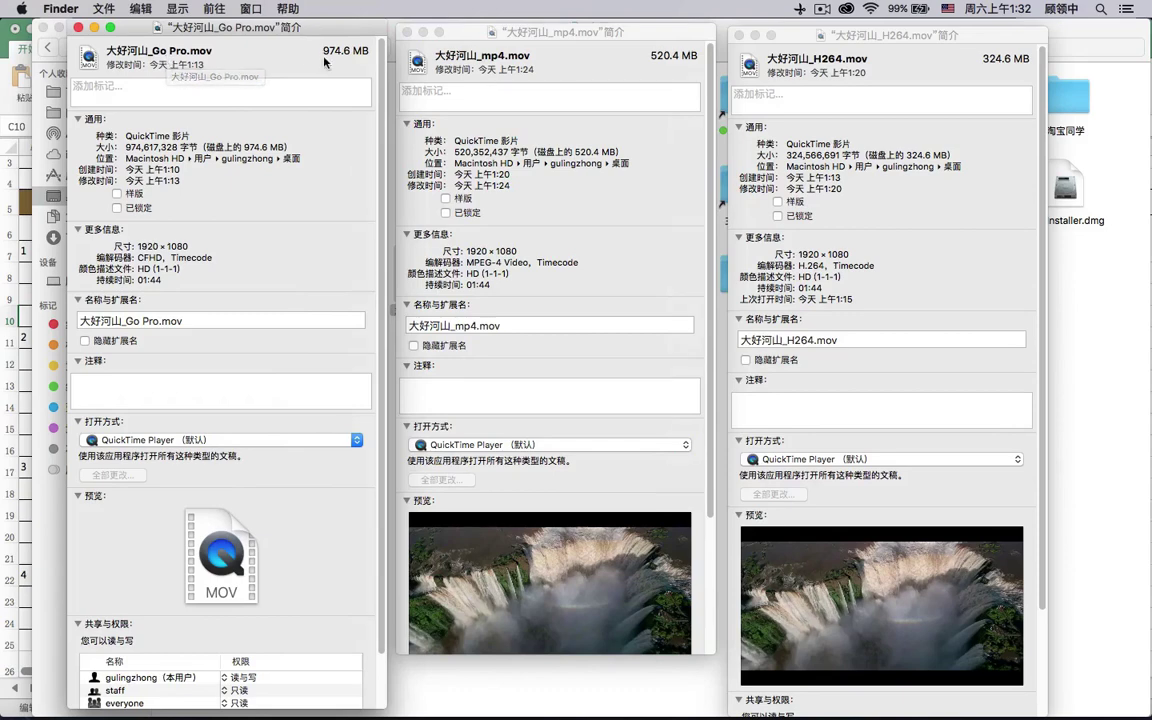
{"action": "left_click_drag", "start_coordinate": [322, 50], "coordinate": [352, 47]}
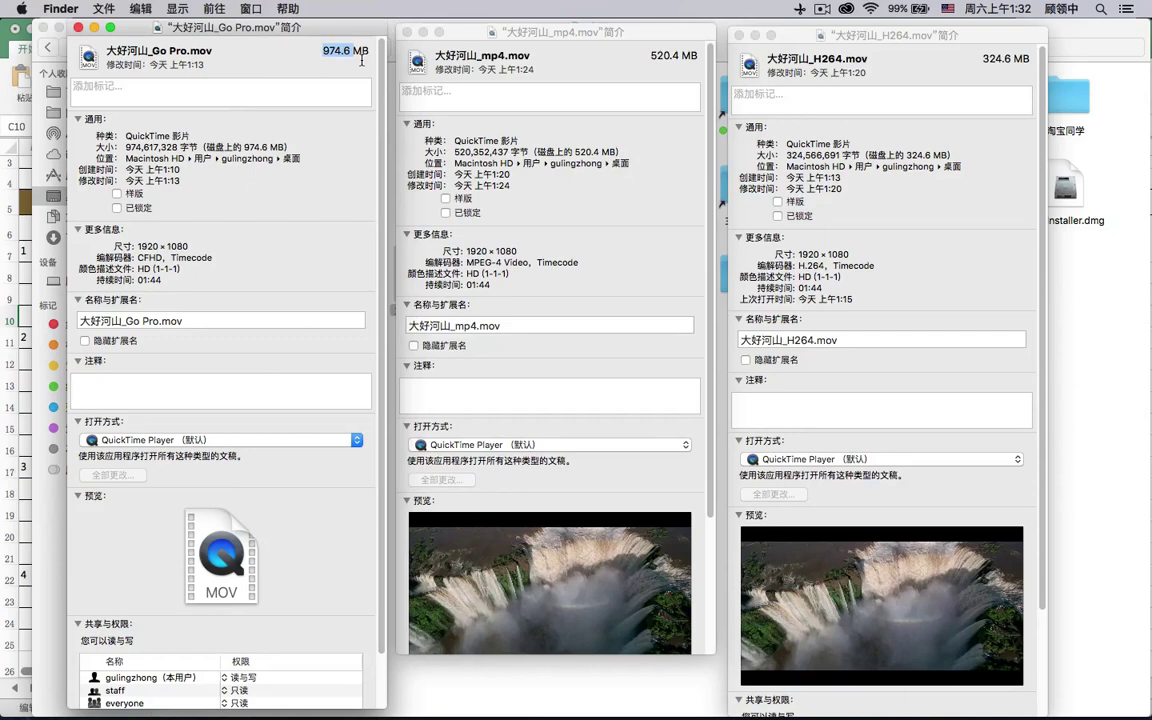
{"action": "left_click", "coordinate": [351, 61]}
{"action": "double_click", "coordinate": [150, 257]}
{"action": "left_click", "coordinate": [78, 27]}
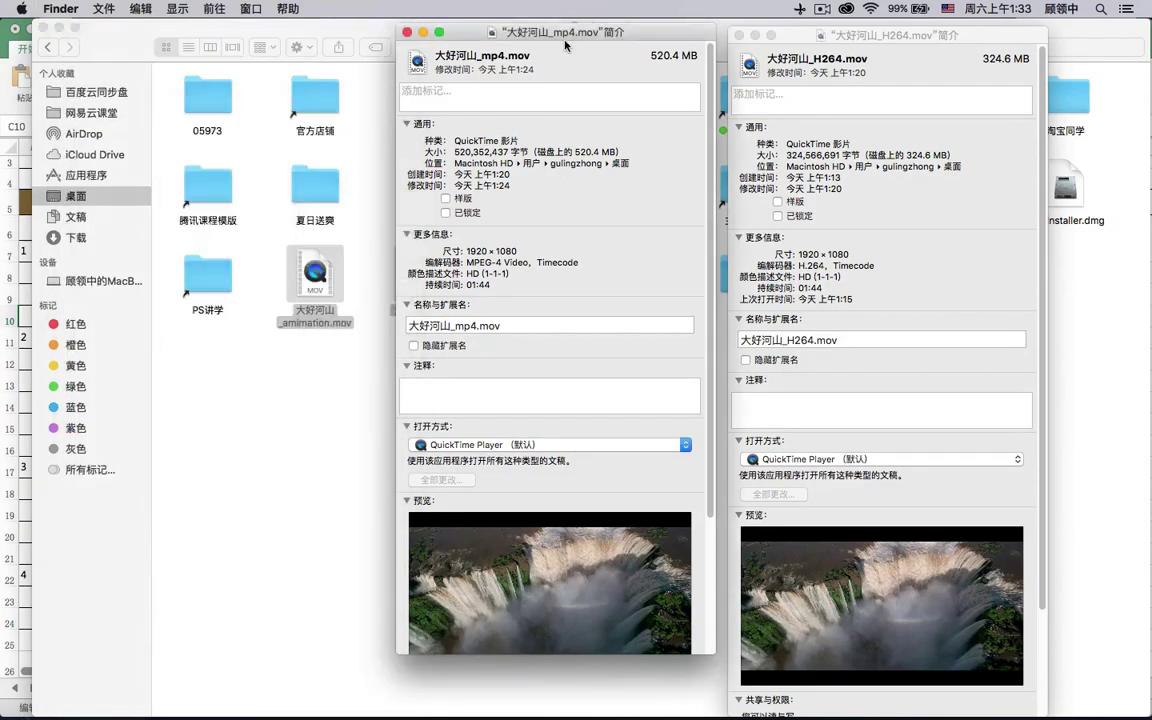
- Compare the mp4 and H264 info windows side by side, extending the mp4 one to reveal its whole preview, and close both
{"action": "left_click_drag", "start_coordinate": [565, 45], "coordinate": [447, 41]}
{"action": "left_click_drag", "start_coordinate": [828, 38], "coordinate": [700, 31]}
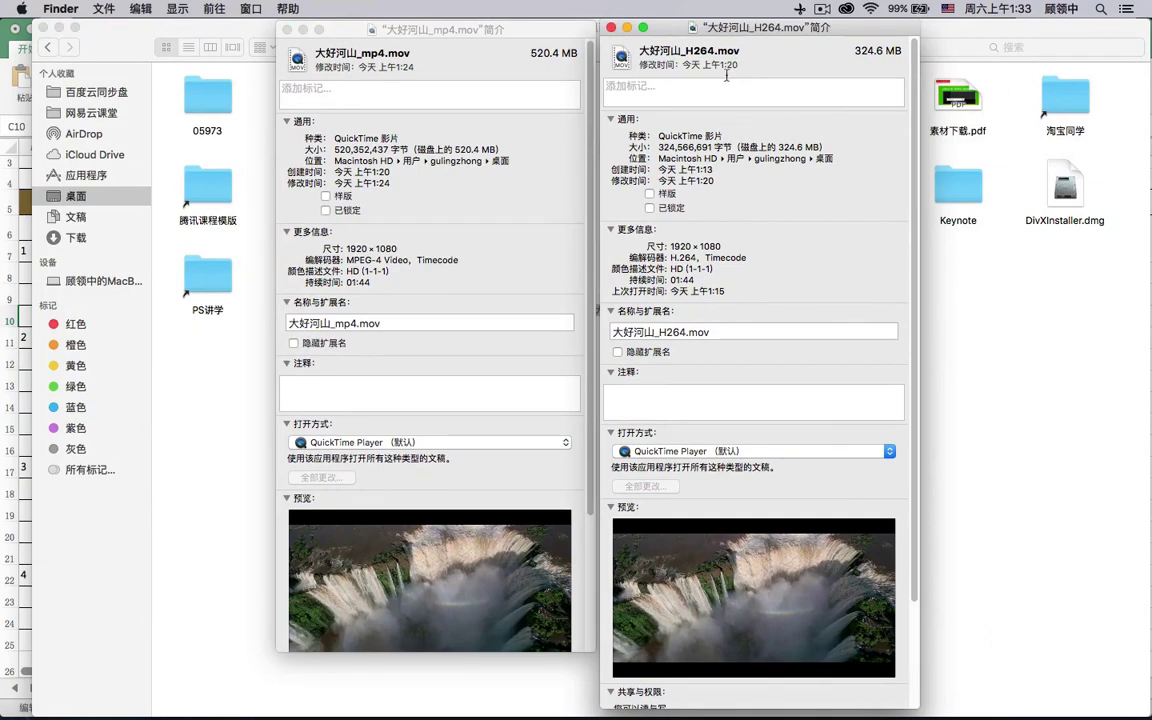
{"action": "left_click_drag", "start_coordinate": [763, 44], "coordinate": [765, 44]}
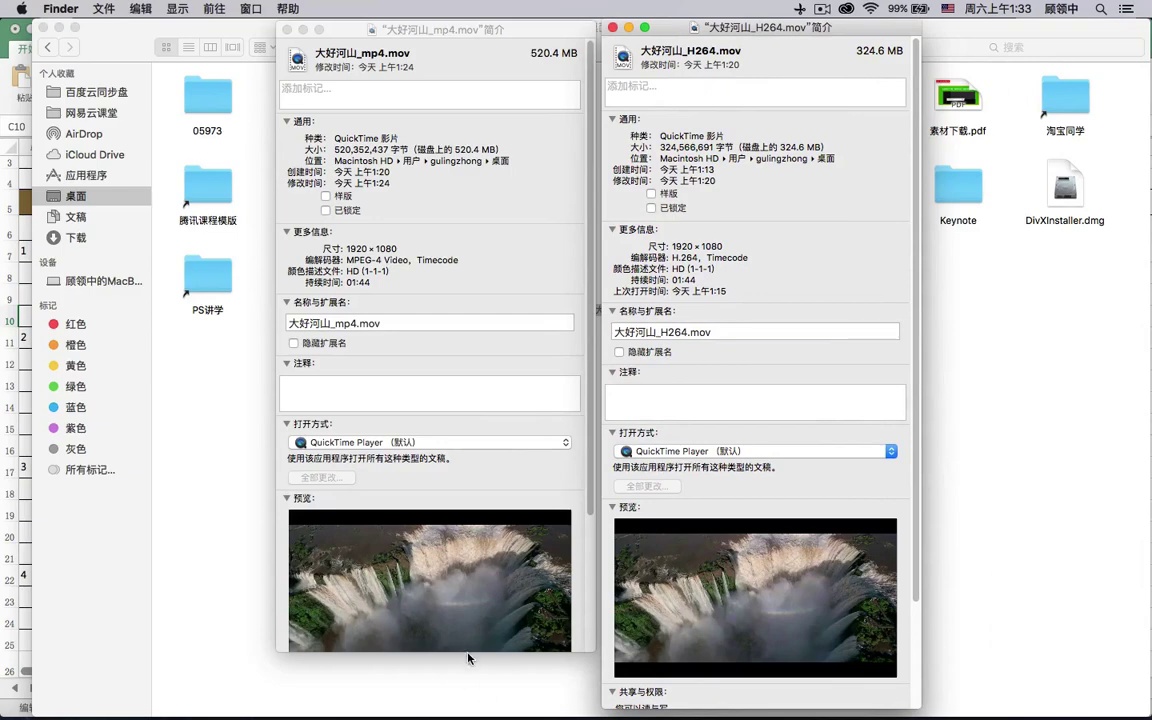
{"action": "left_click_drag", "start_coordinate": [469, 662], "coordinate": [469, 692]}
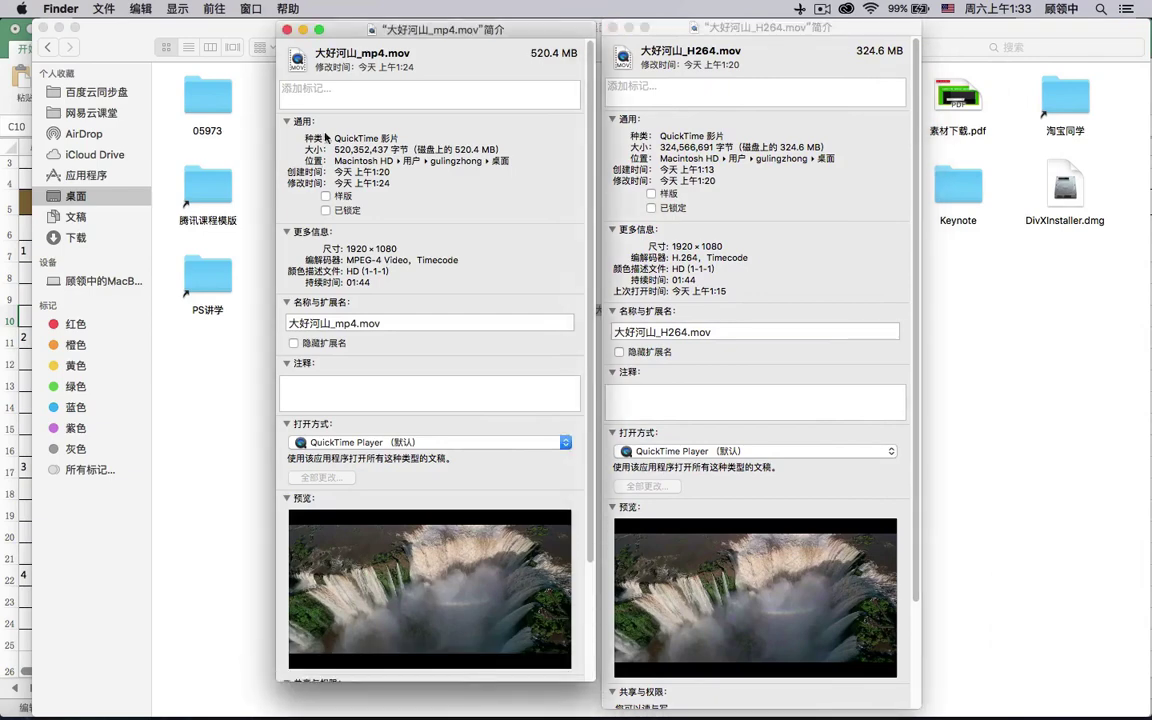
{"action": "left_click", "coordinate": [285, 28]}
{"action": "left_click", "coordinate": [613, 28]}
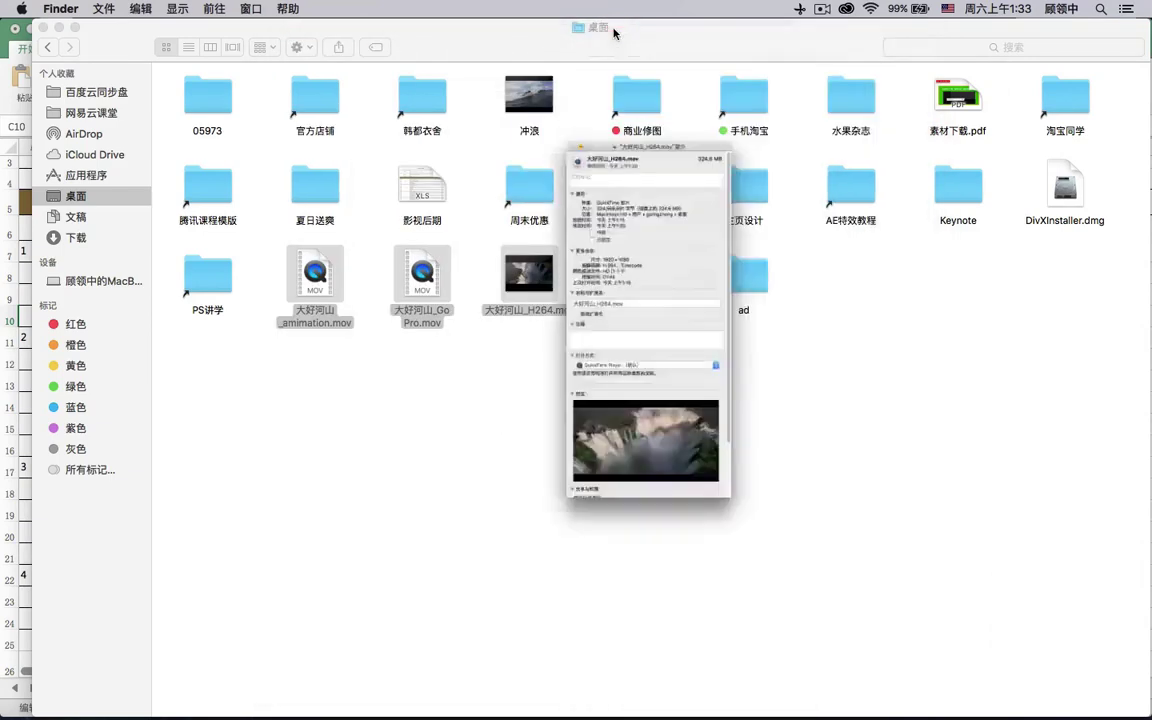
- Open 大好河山_H264.mov and 大好河山_mp4.mov together in QuickTime Player
{"action": "left_click", "coordinate": [611, 336]}
{"action": "left_click_drag", "start_coordinate": [629, 327], "coordinate": [540, 290]}
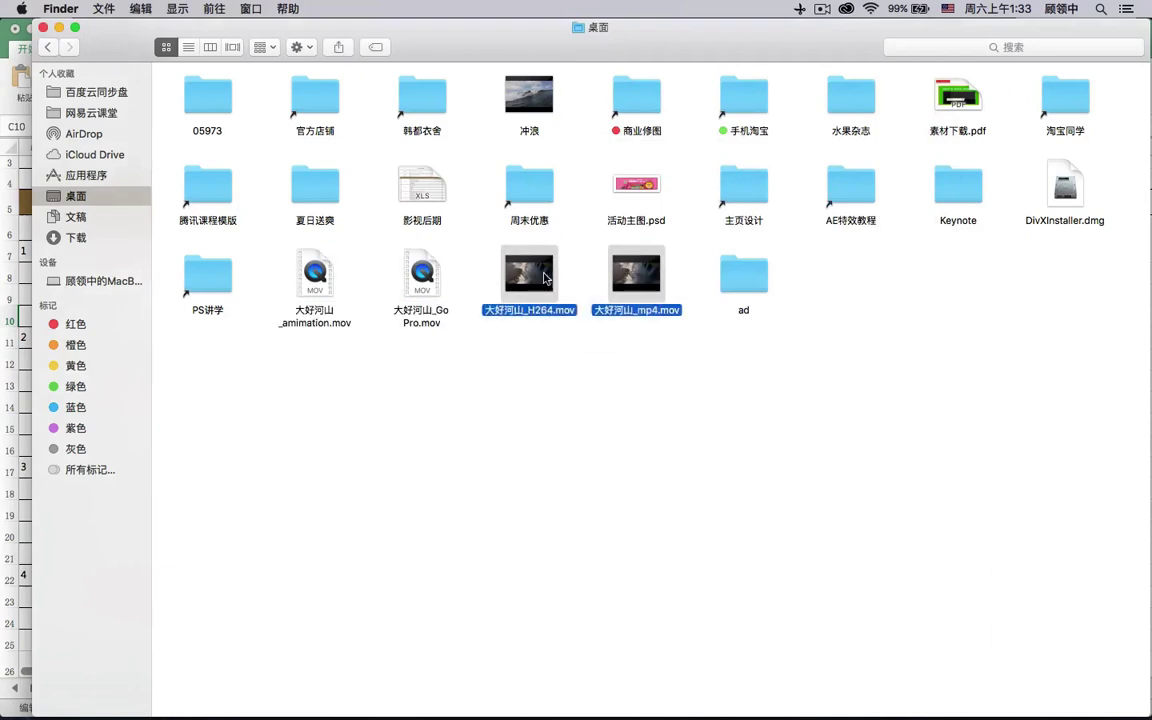
{"action": "right_click", "coordinate": [547, 264]}
{"action": "mouse_move", "coordinate": [726, 315]}
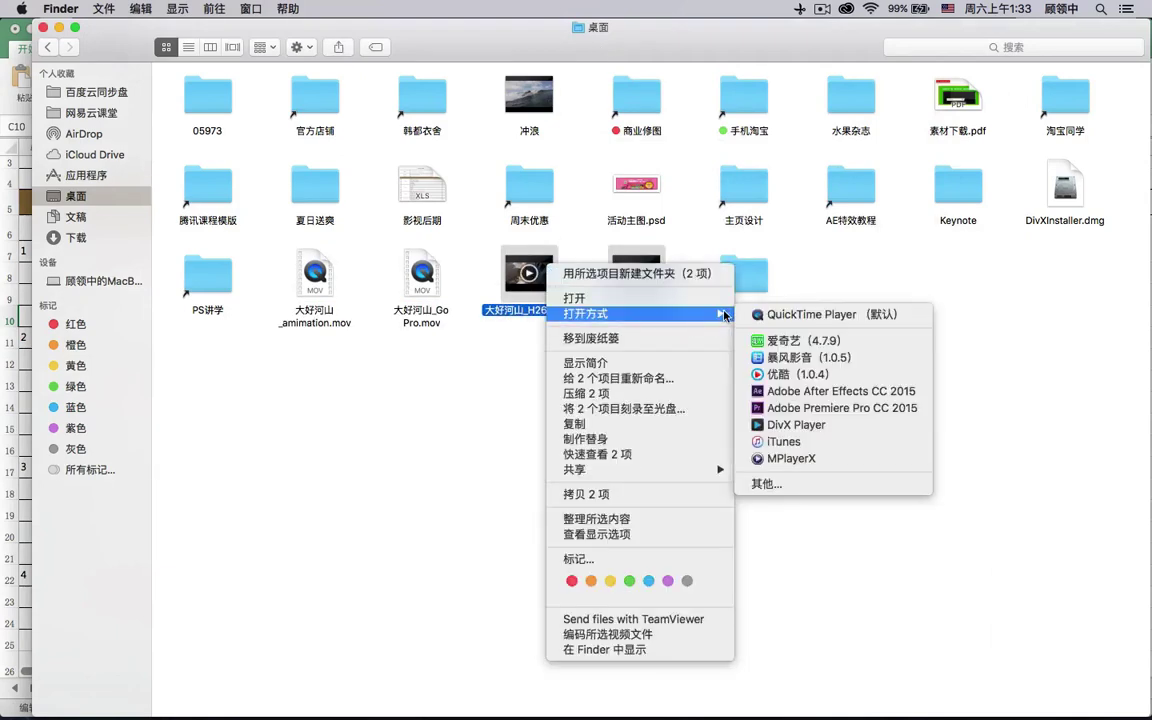
{"action": "left_click", "coordinate": [417, 324]}
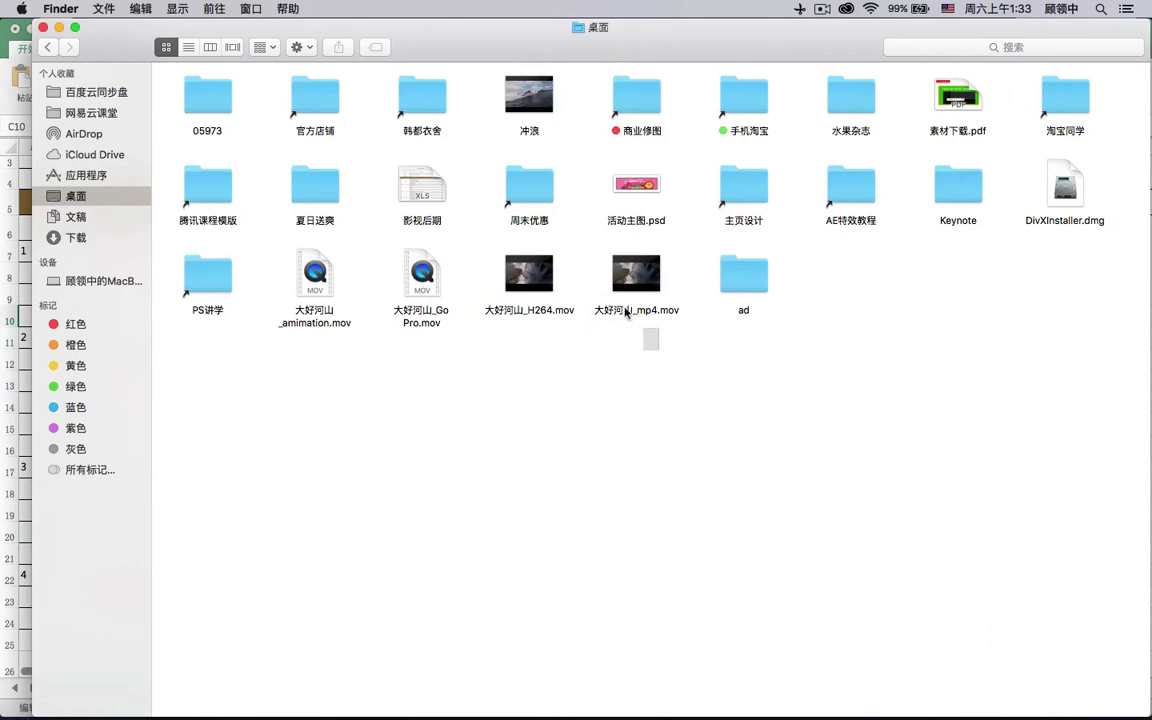
{"action": "right_click", "coordinate": [548, 280]}
{"action": "mouse_move", "coordinate": [645, 321]}
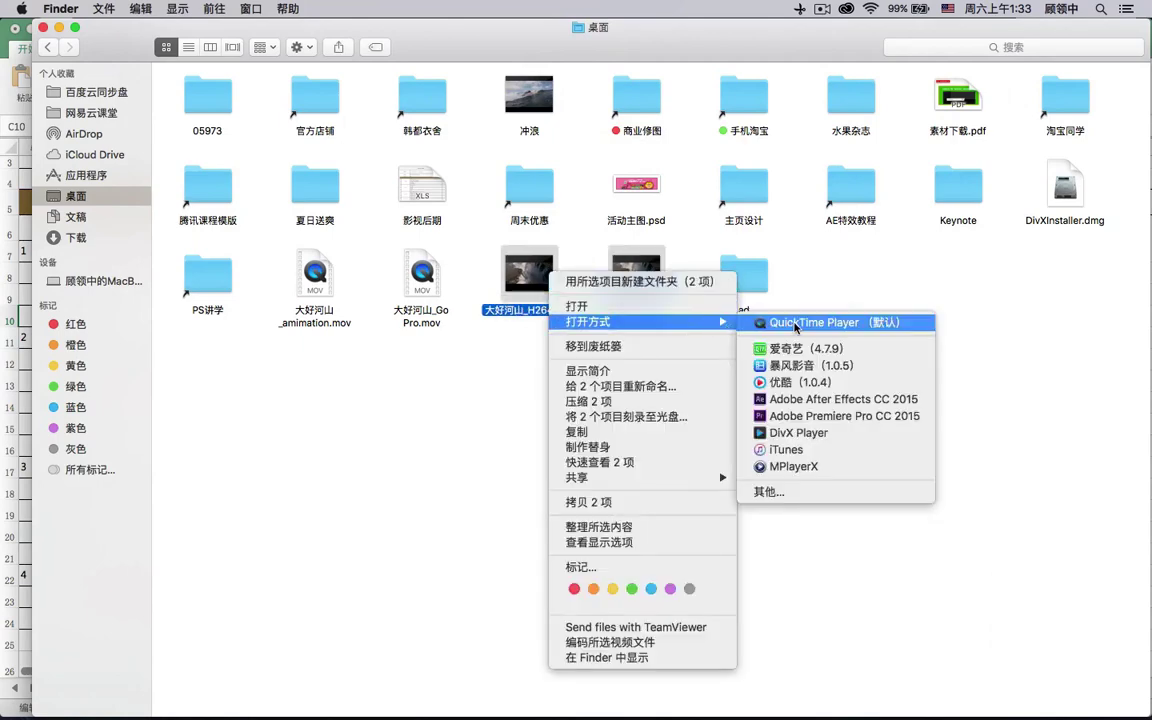
{"action": "left_click", "coordinate": [796, 323]}
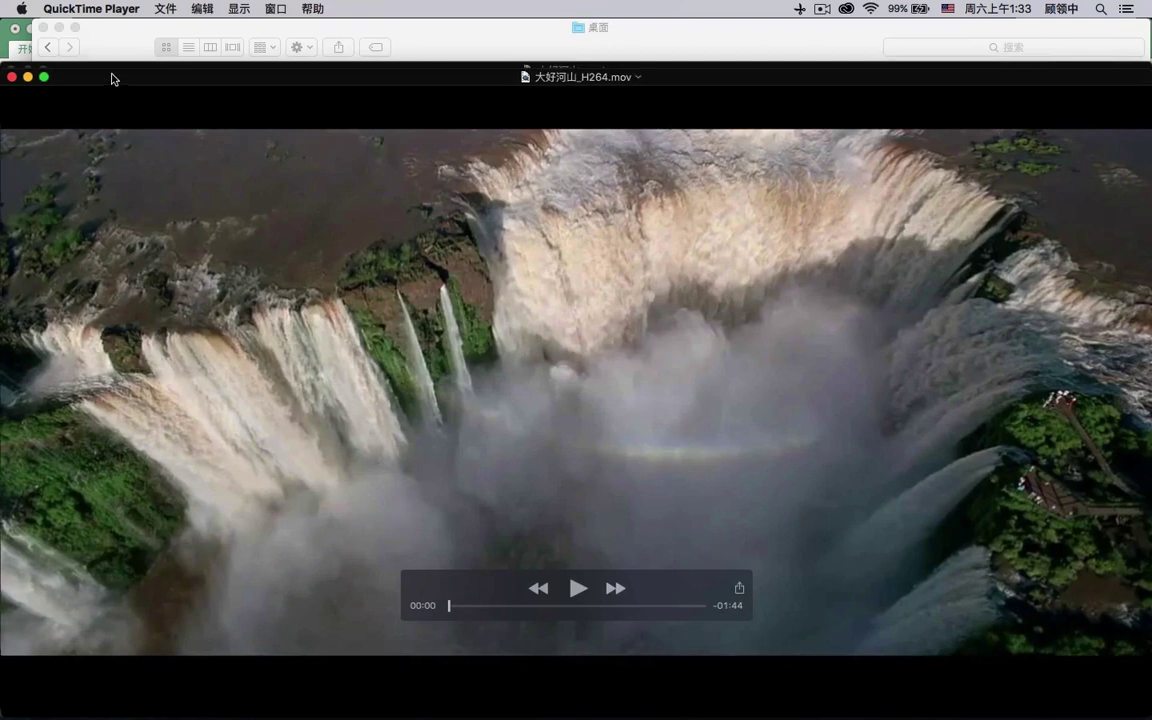
- Compare the picture quality of the H264 and mp4 videos by shifting their player windows, and close both
{"action": "left_click_drag", "start_coordinate": [113, 77], "coordinate": [604, 74]}
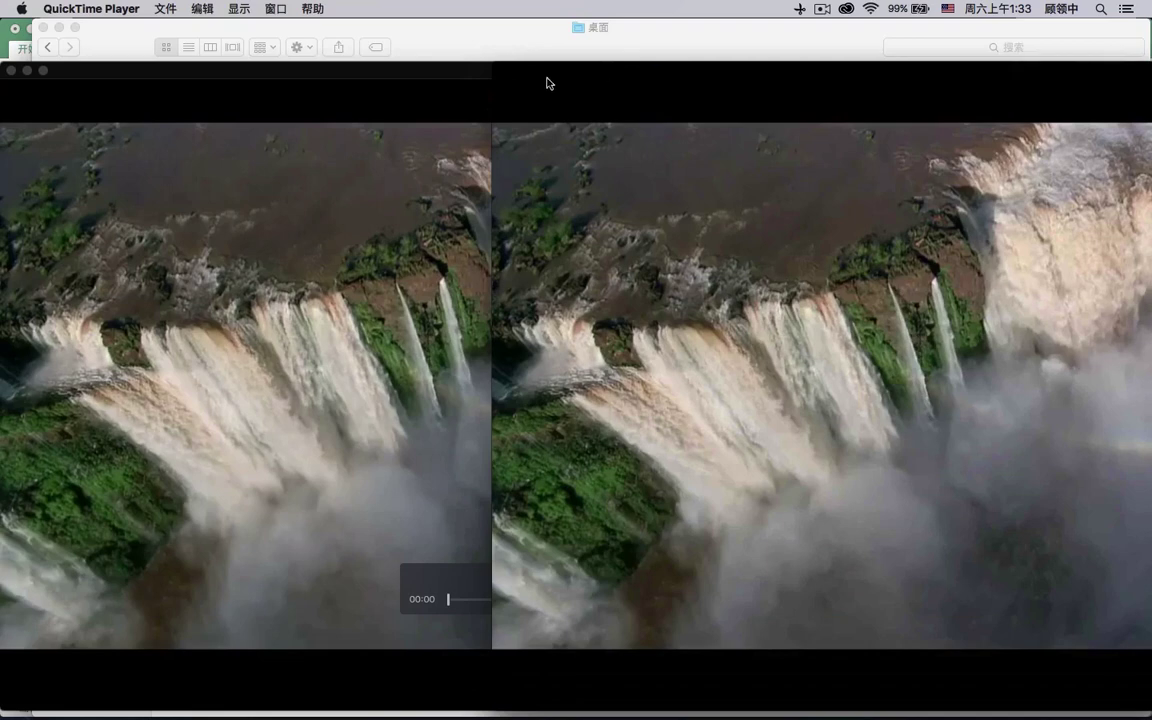
{"action": "left_click", "coordinate": [312, 66]}
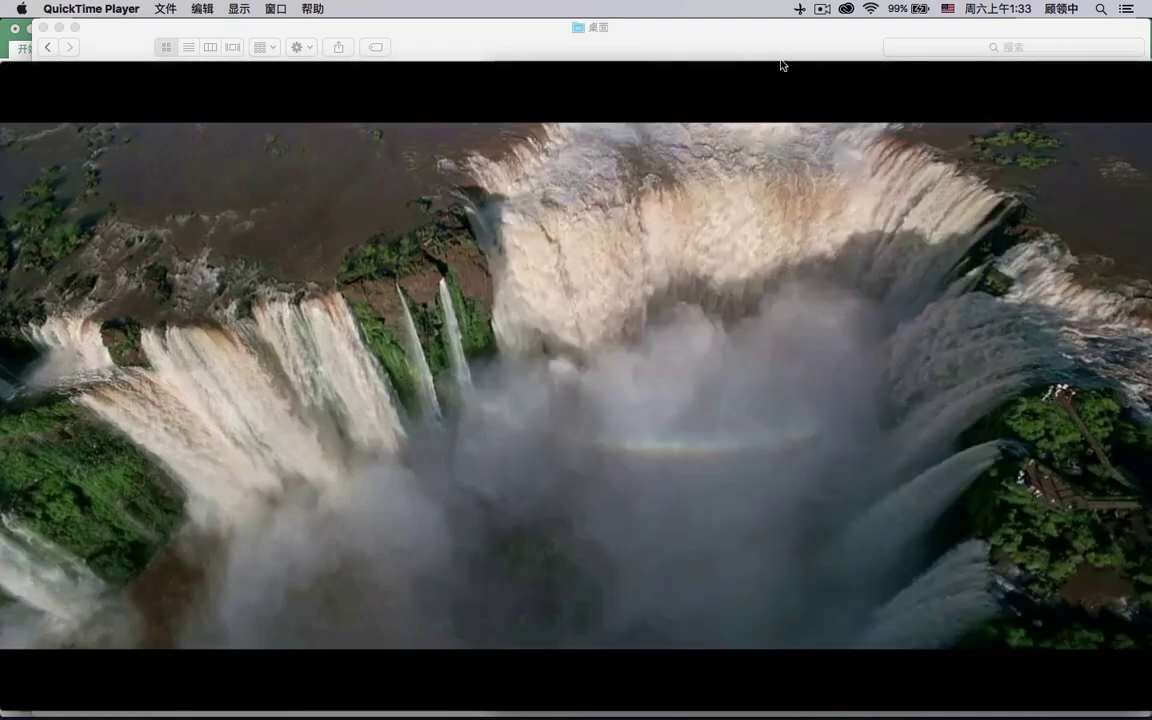
{"action": "left_click_drag", "start_coordinate": [782, 72], "coordinate": [807, 74]}
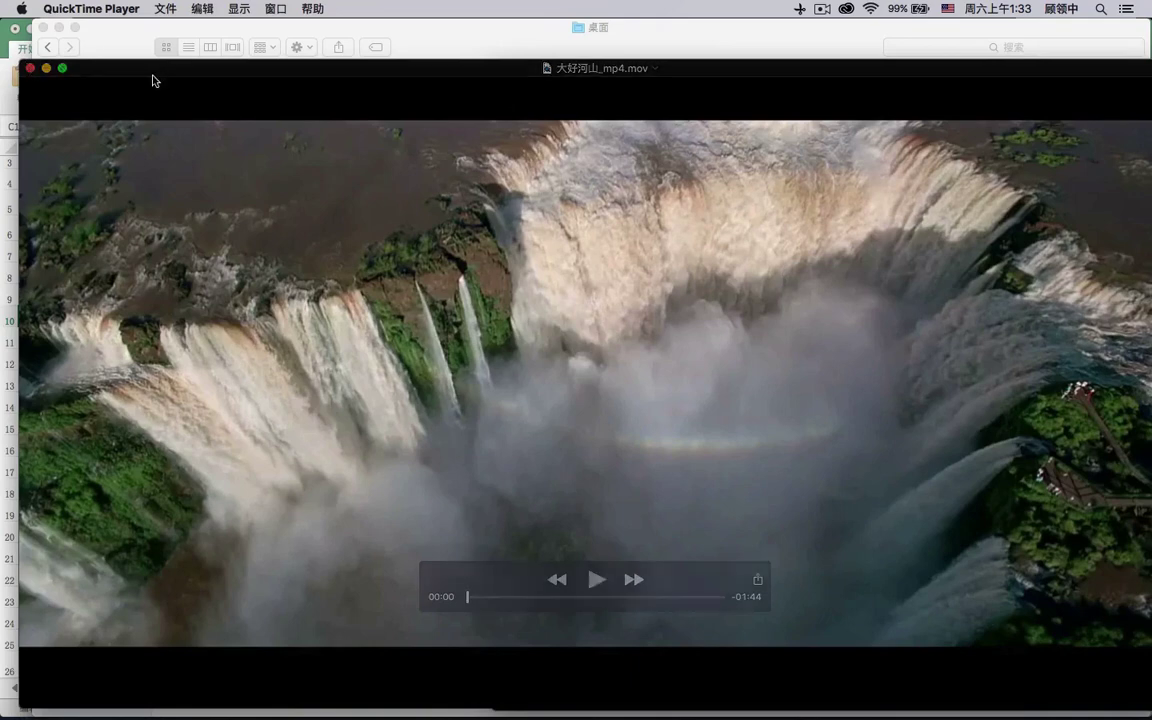
{"action": "left_click", "coordinate": [31, 68]}
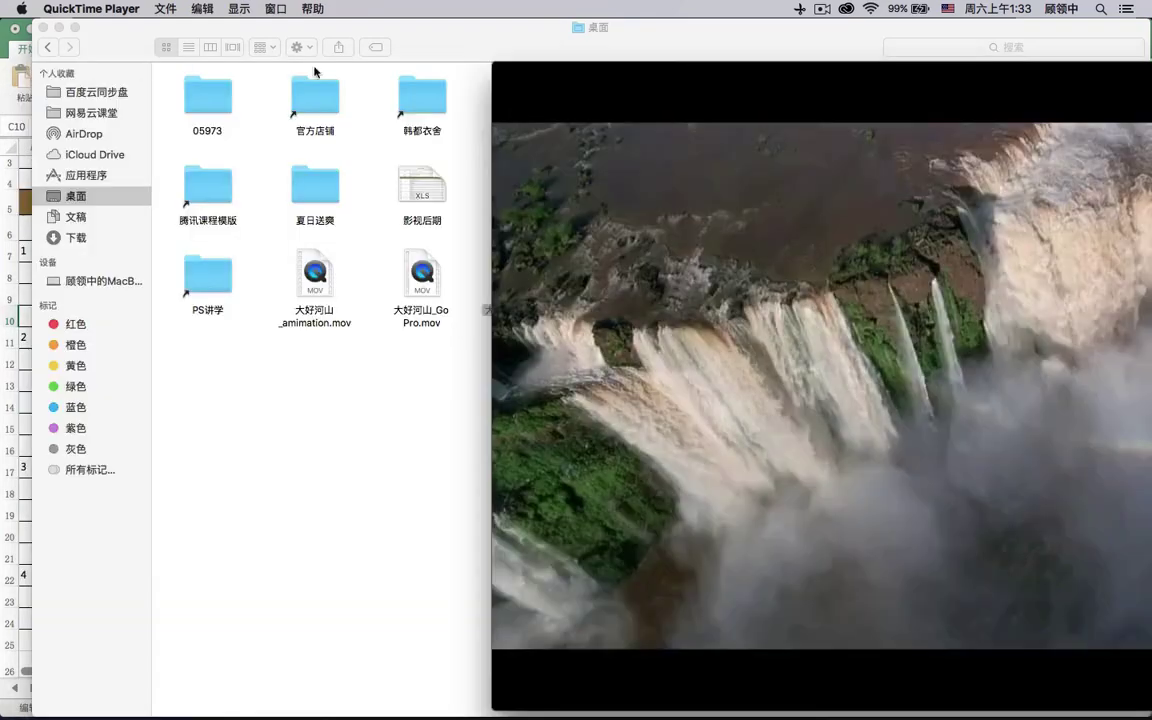
{"action": "left_click_drag", "start_coordinate": [712, 60], "coordinate": [233, 16]}
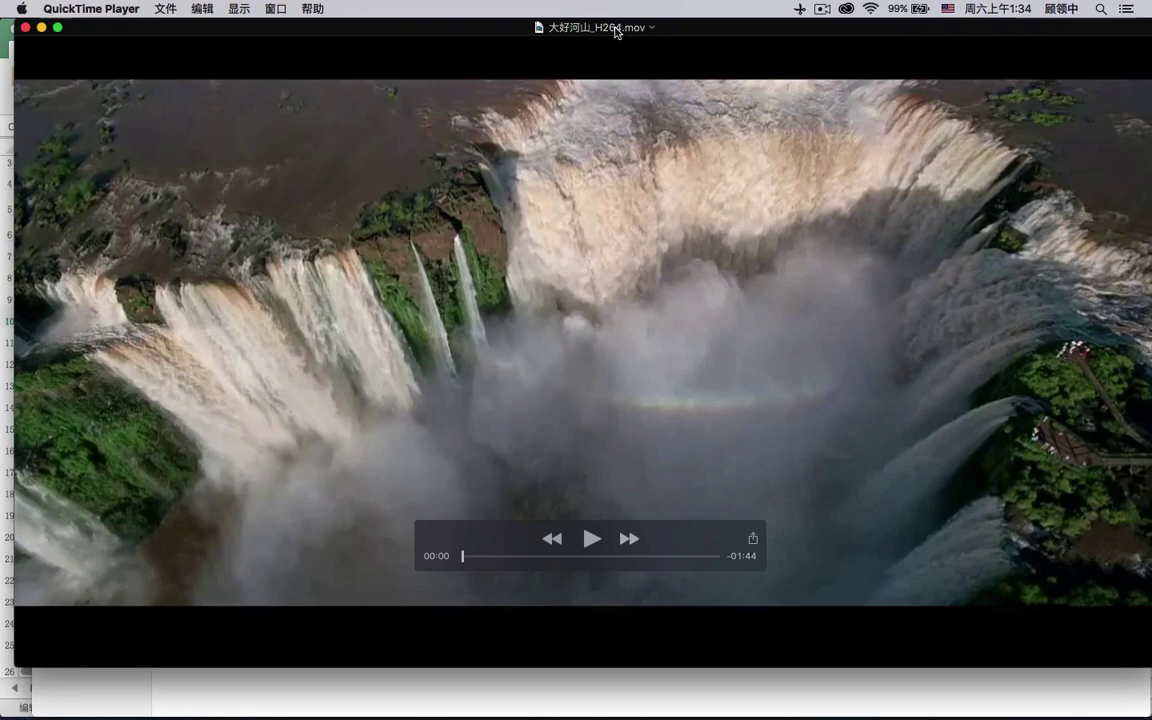
{"action": "left_click", "coordinate": [25, 27]}
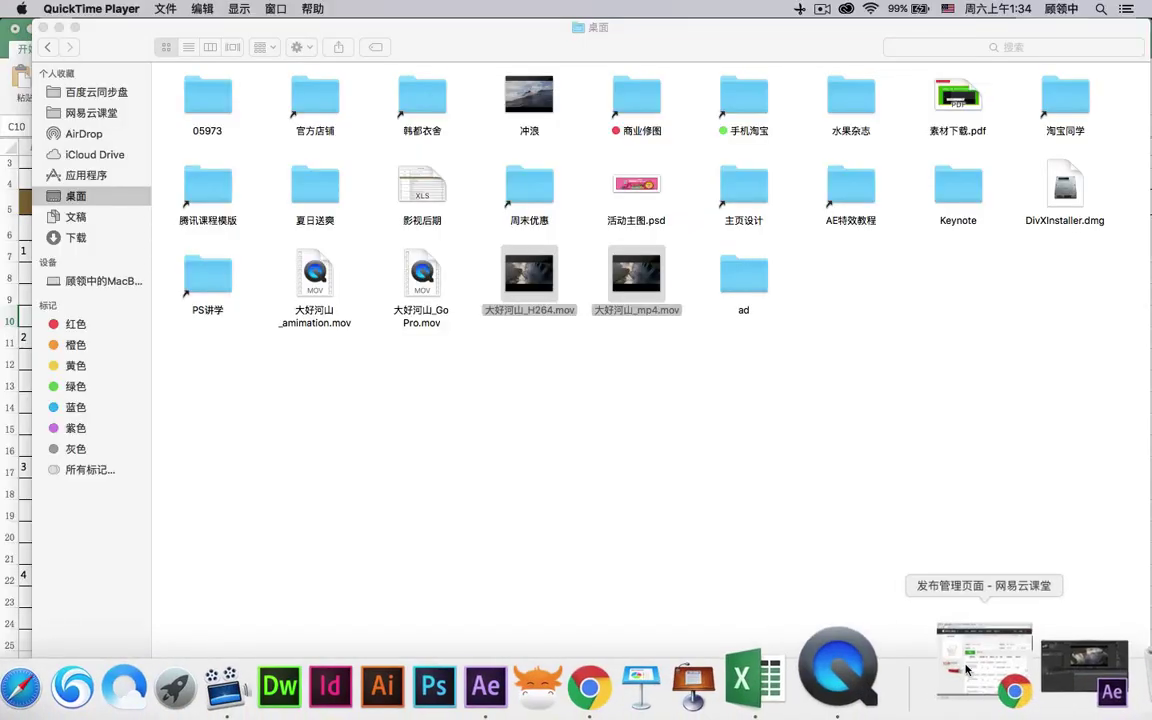
- Switch to After Effects and open the memory preferences
{"action": "left_click", "coordinate": [1027, 700]}
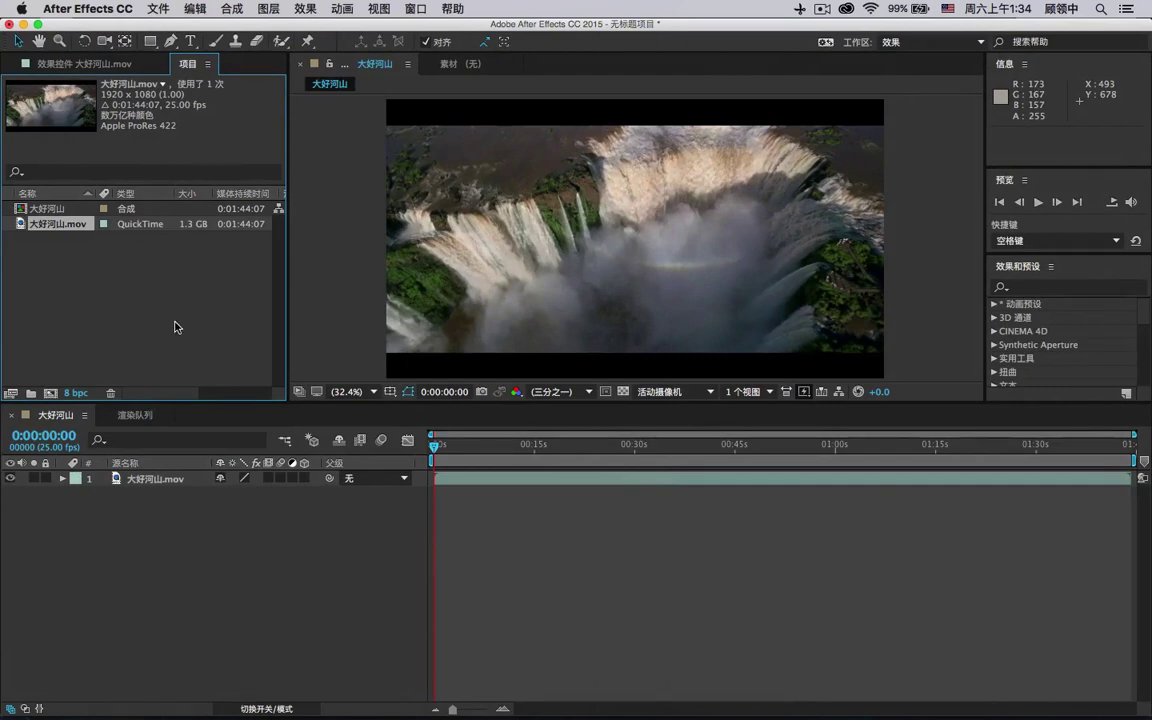
{"action": "left_click", "coordinate": [121, 7]}
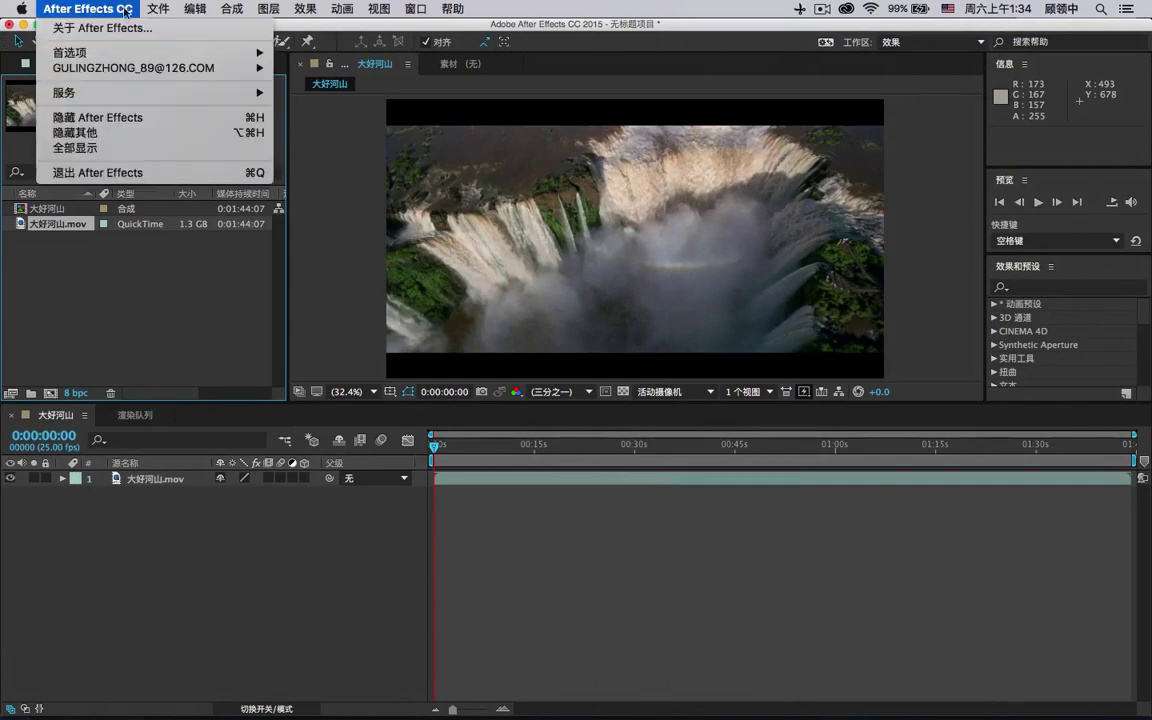
{"action": "mouse_move", "coordinate": [150, 52]}
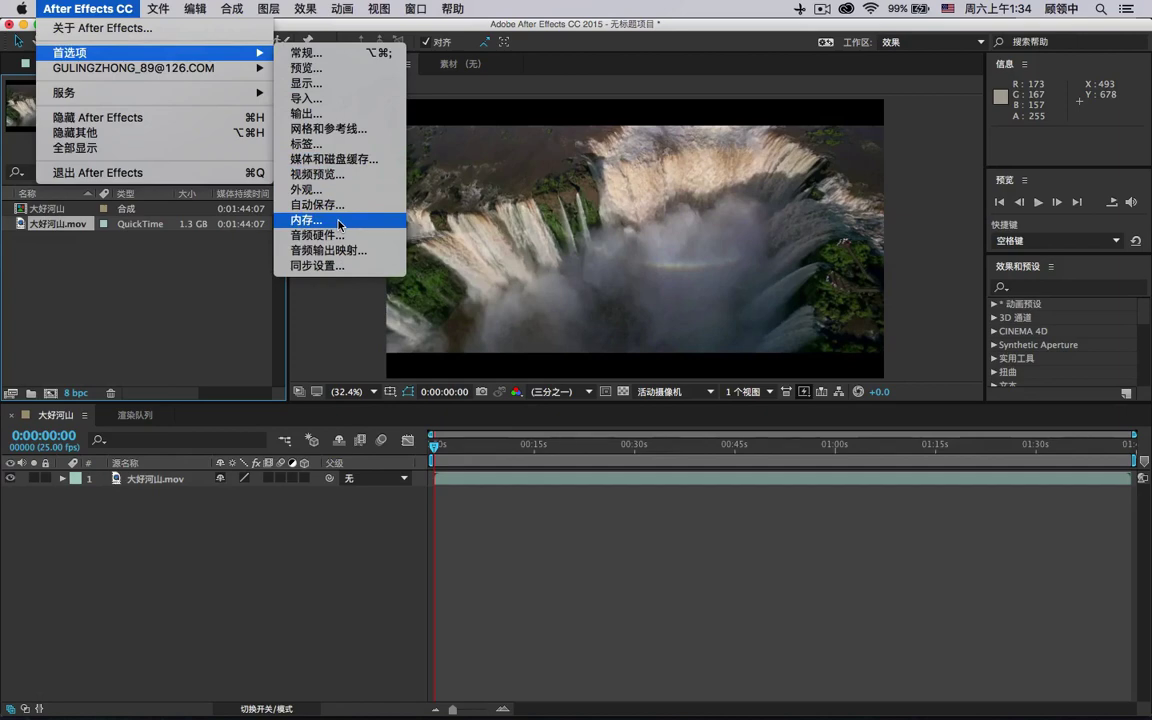
{"action": "mouse_move", "coordinate": [455, 9]}
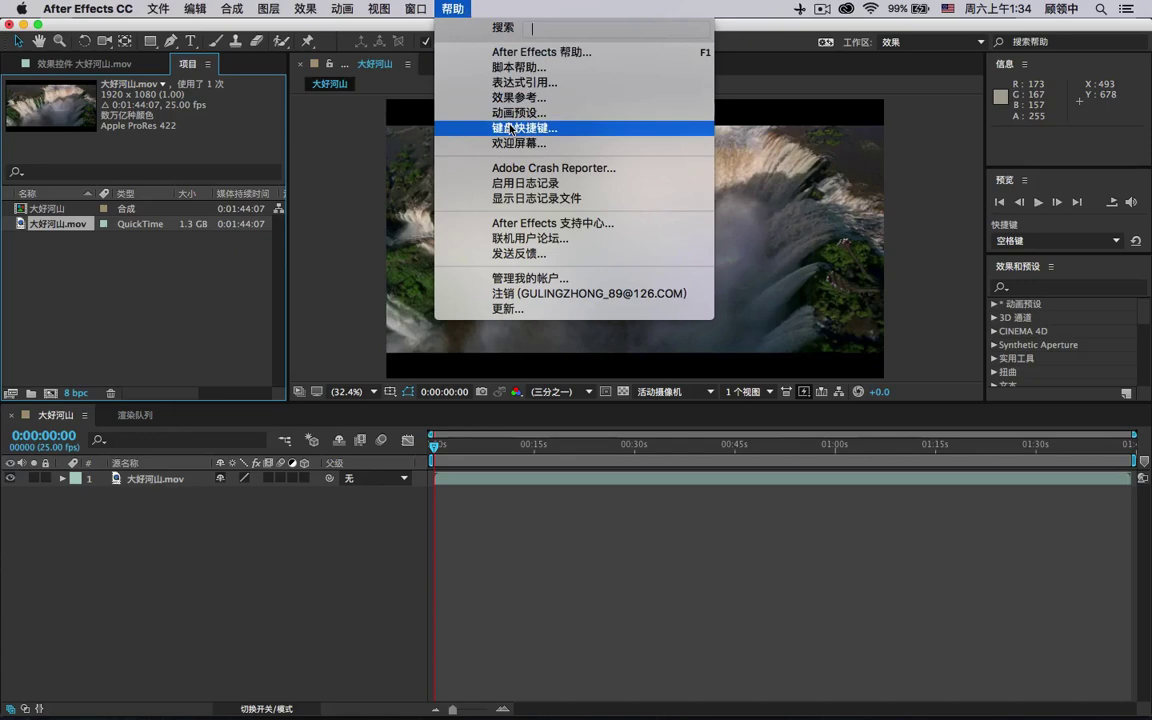
{"action": "mouse_move", "coordinate": [188, 8]}
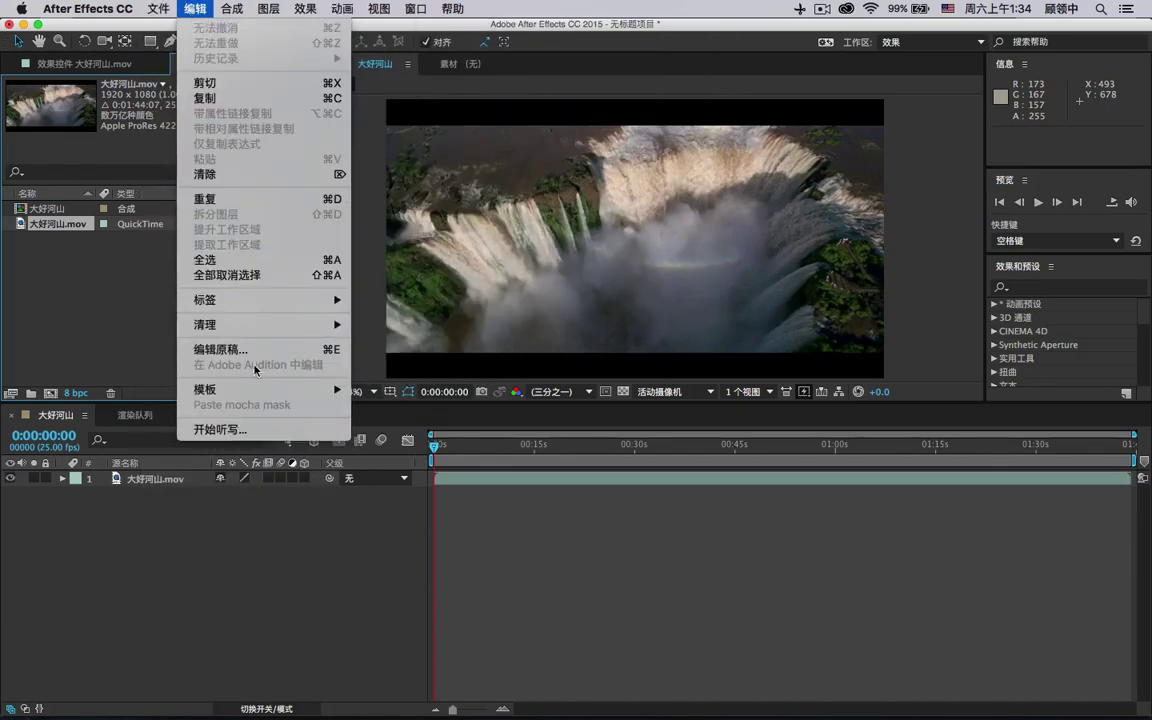
{"action": "mouse_move", "coordinate": [88, 8]}
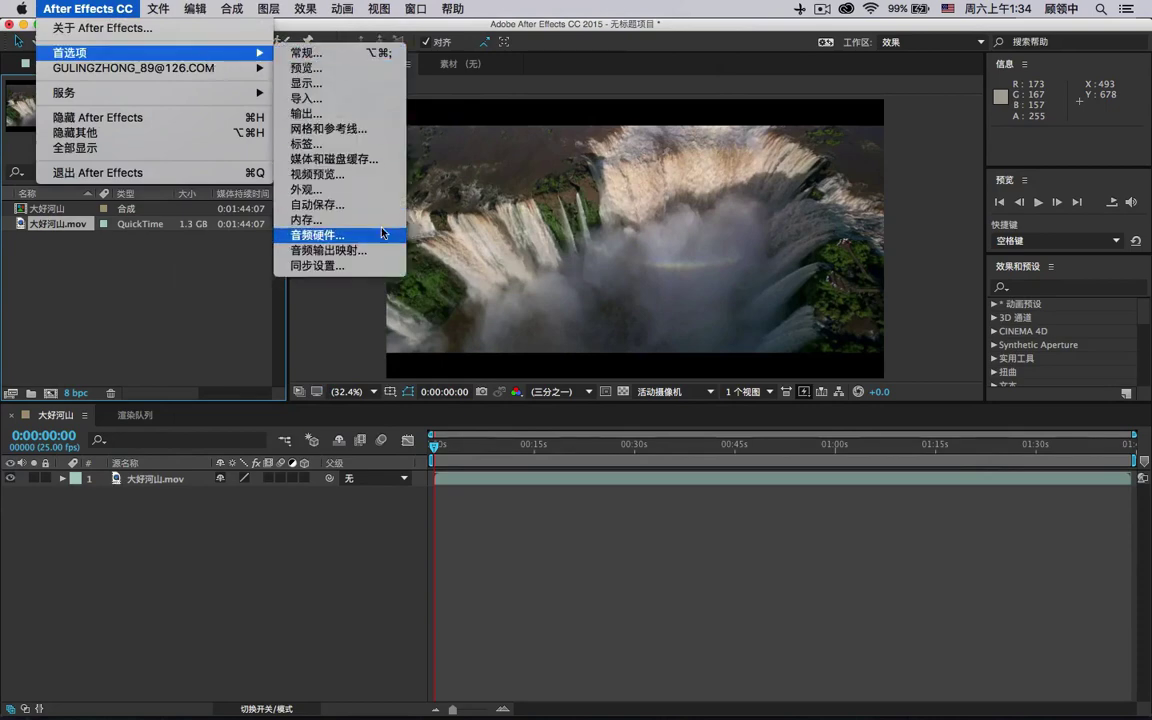
{"action": "left_click", "coordinate": [378, 219]}
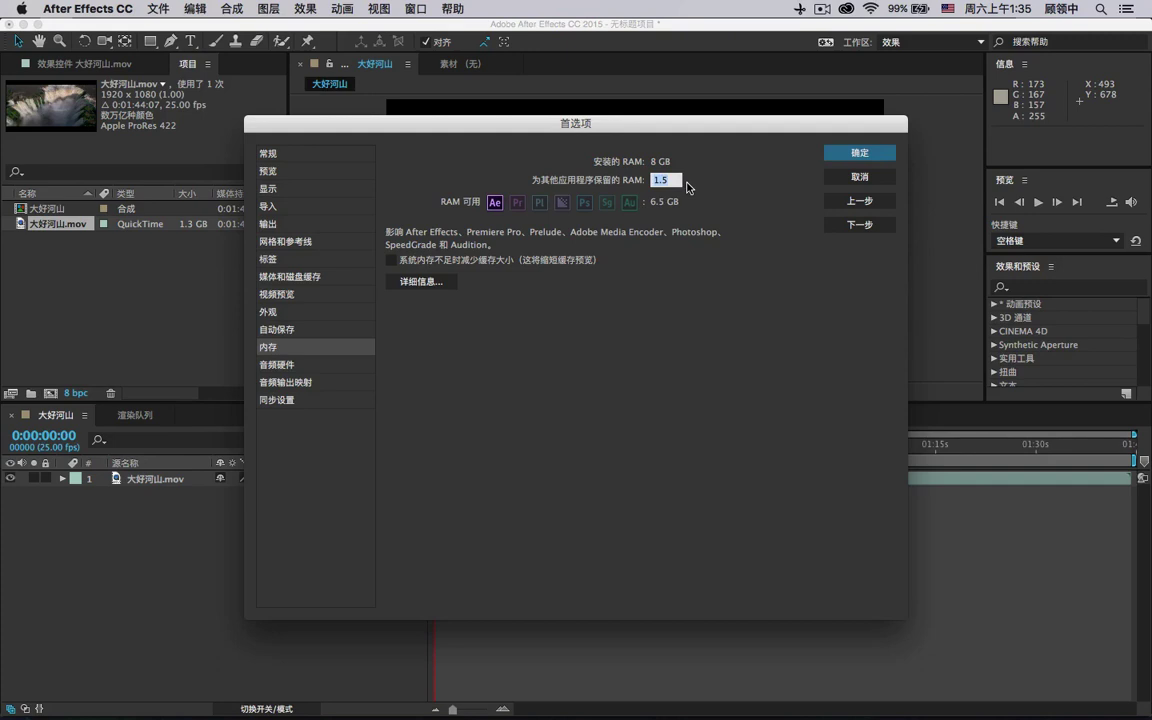
- Set the RAM reserved for other applications to 1.5 GB and accept the preferences
{"action": "type", "text": "2 GB"}
{"action": "left_click", "coordinate": [655, 180]}
{"action": "type", "text": "1.5"}
{"action": "key", "text": "Return"}
{"action": "key", "text": "Return"}
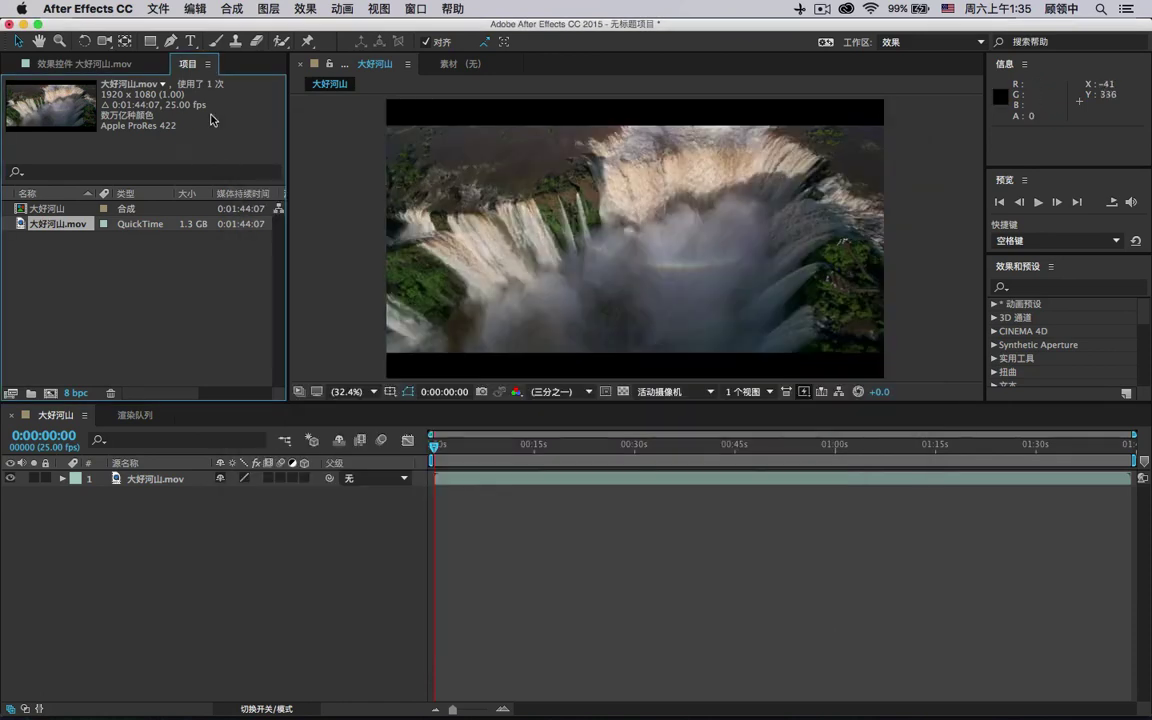
- Delete all the finished 大好河山 items from the render queue
{"action": "left_click", "coordinate": [222, 10]}
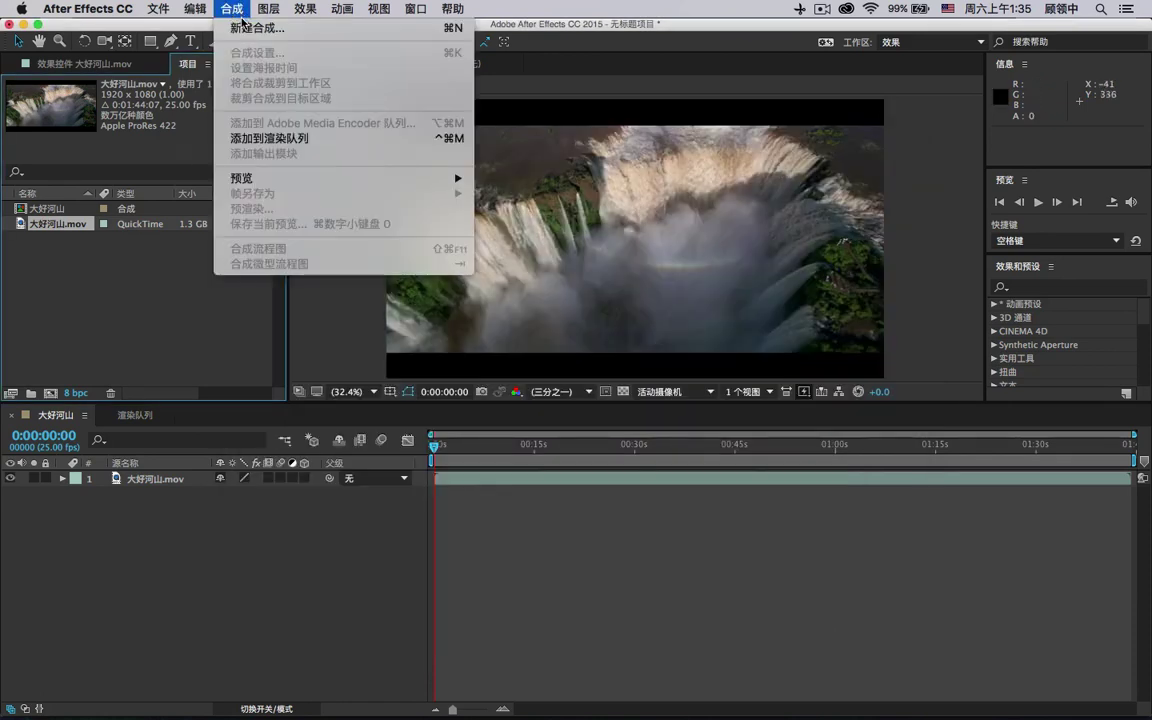
{"action": "left_click", "coordinate": [185, 485]}
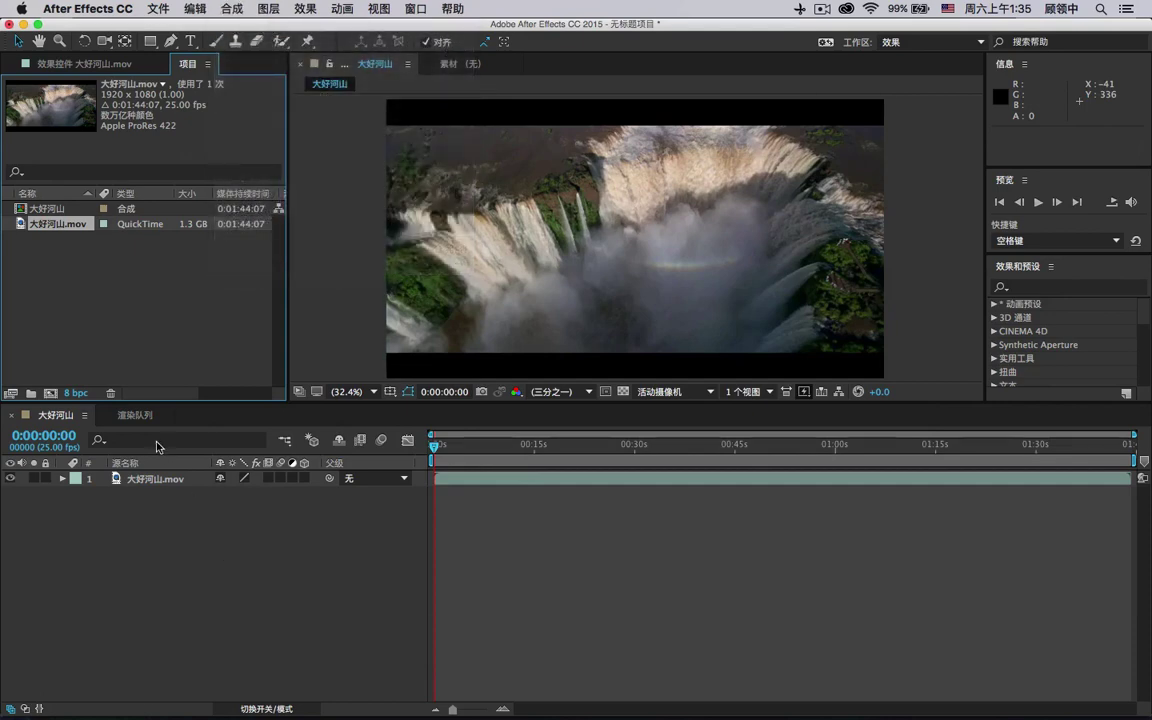
{"action": "key", "text": "super+alt+0"}
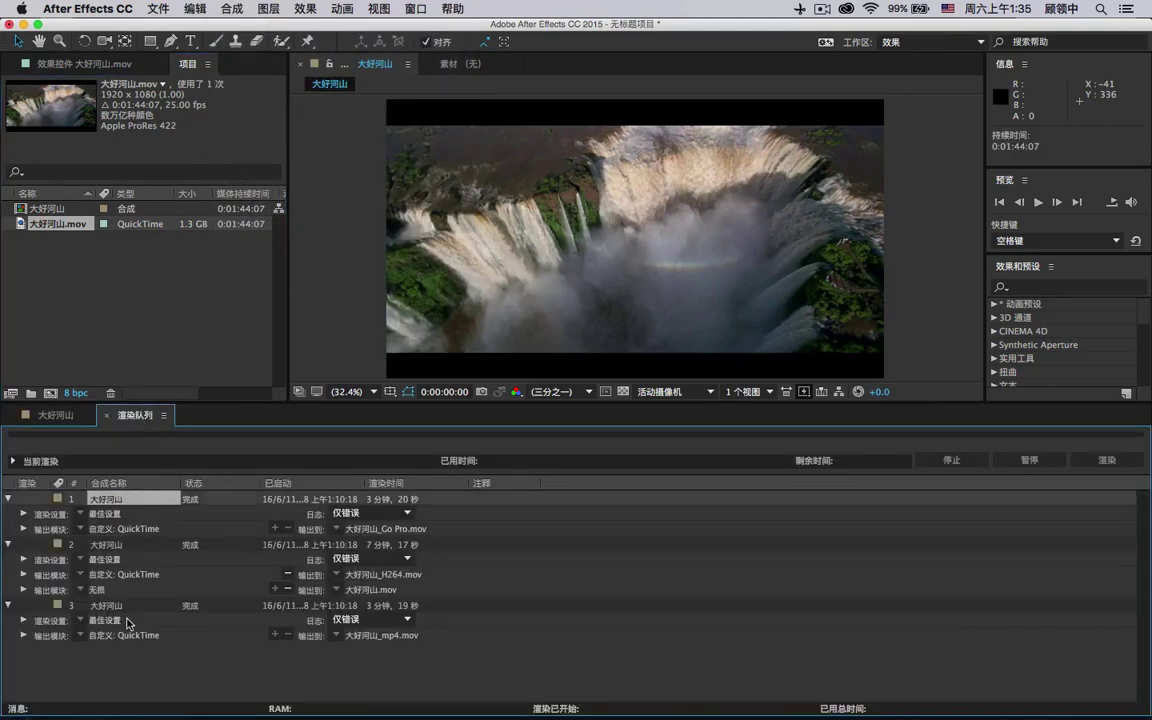
{"action": "key", "text": "super+a"}
{"action": "key", "text": "Delete"}
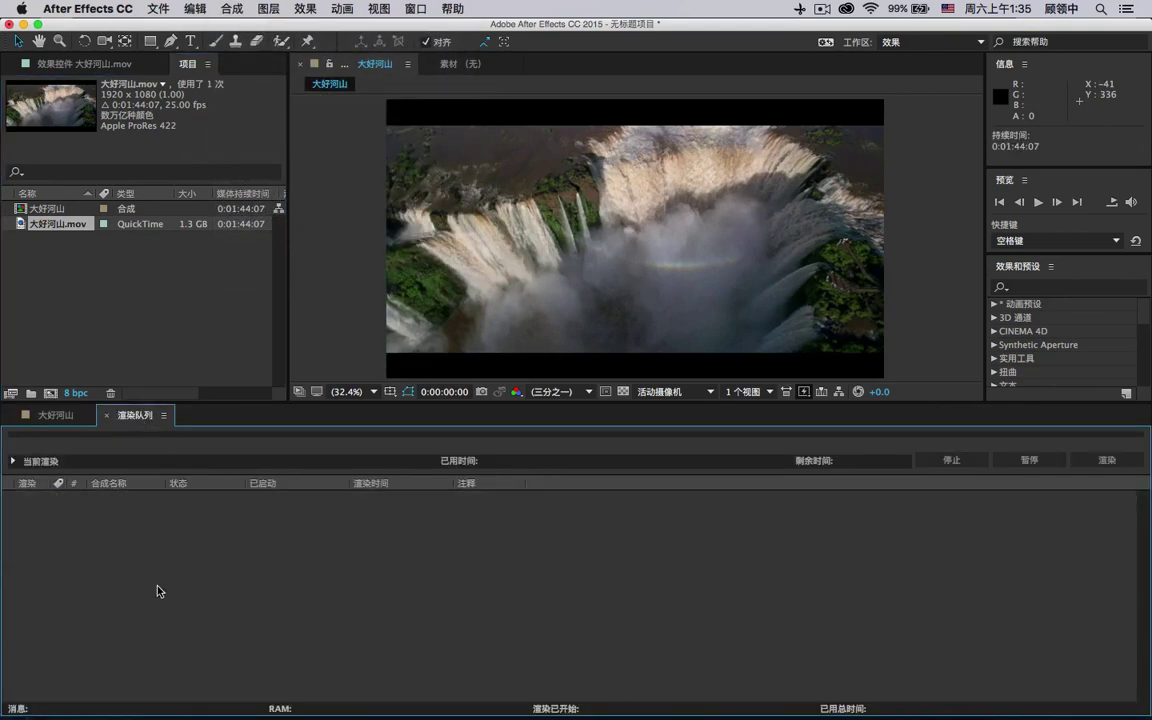
- Add the 大好河山 composition to the render queue from its timeline
{"action": "left_click", "coordinate": [305, 8]}
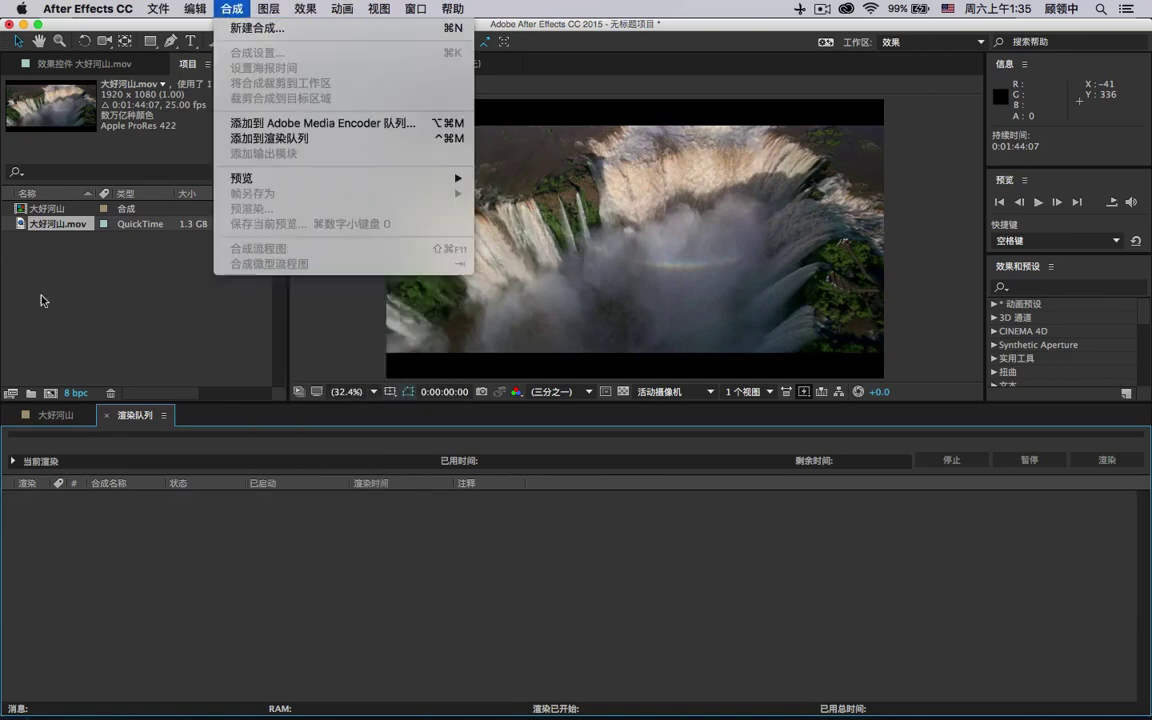
{"action": "left_click", "coordinate": [50, 414]}
{"action": "left_click", "coordinate": [80, 478]}
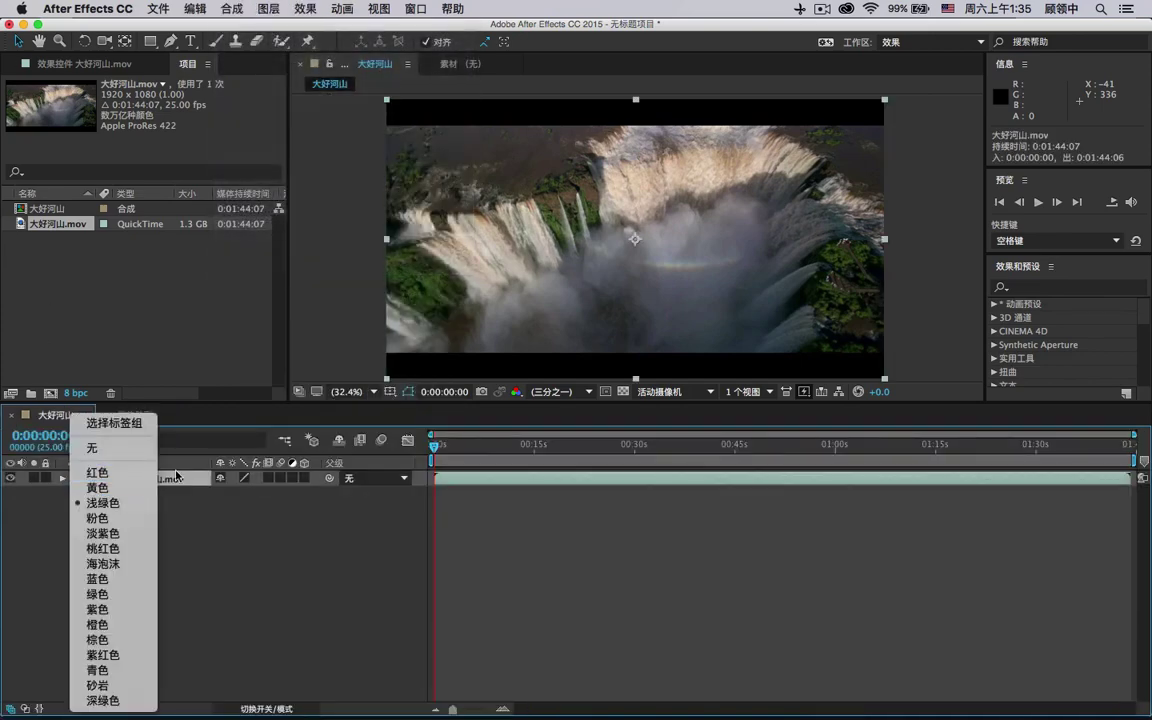
{"action": "left_click", "coordinate": [173, 437]}
{"action": "left_click", "coordinate": [266, 10]}
{"action": "mouse_move", "coordinate": [231, 8]}
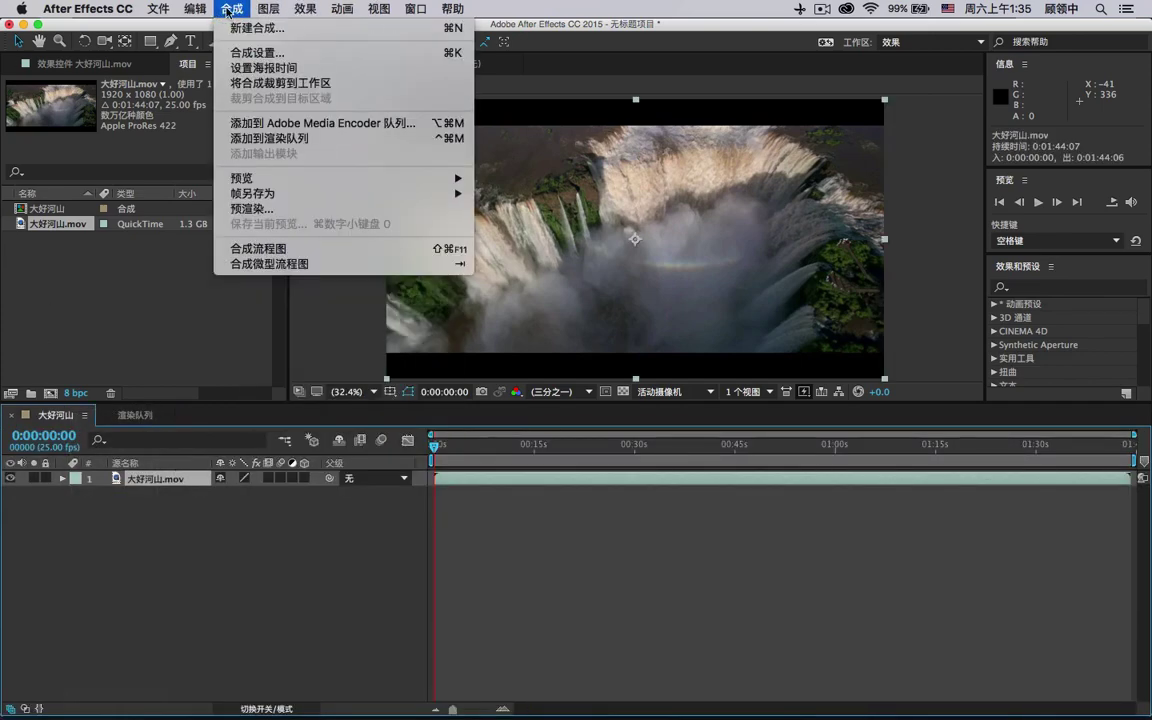
{"action": "left_click", "coordinate": [250, 134]}
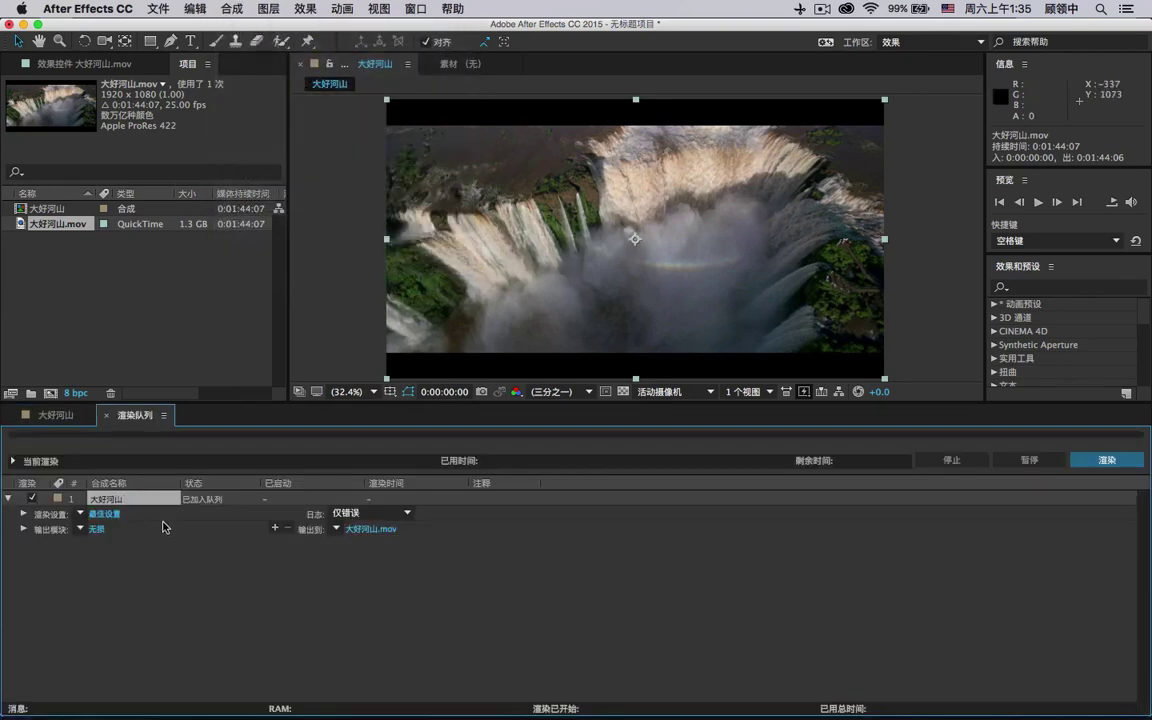
- Set the video codec to H.264 in the QuickTime format options of the queued item's output module
{"action": "left_click", "coordinate": [97, 530]}
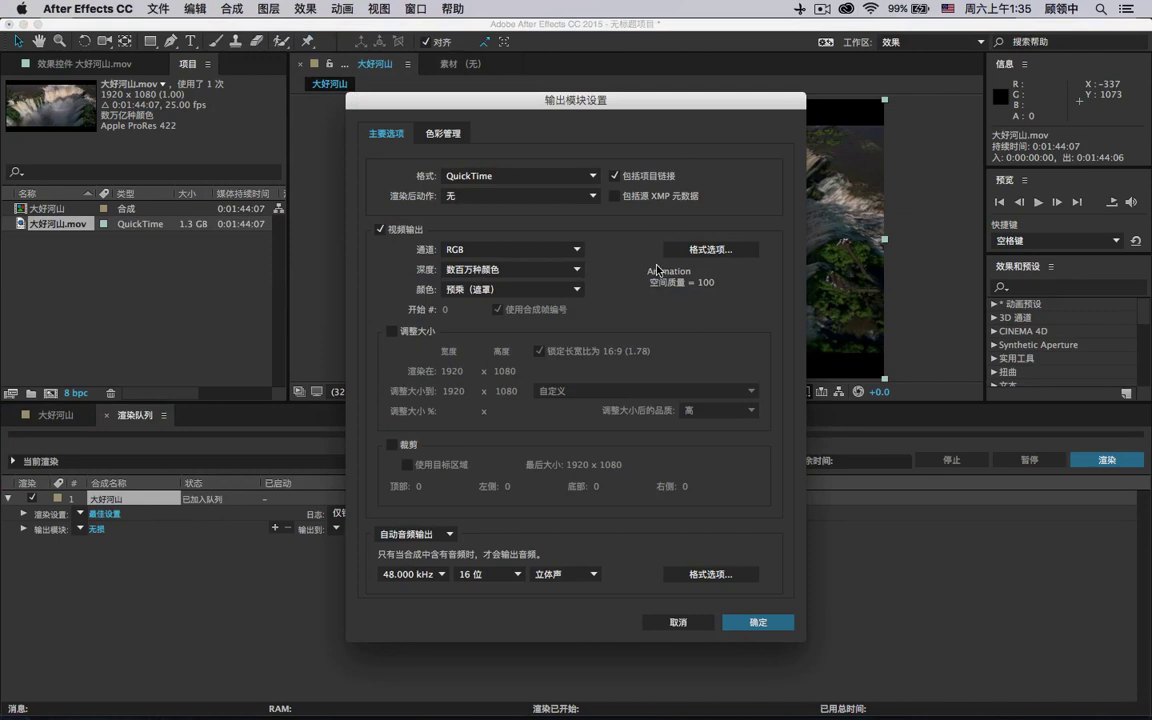
{"action": "left_click", "coordinate": [713, 249]}
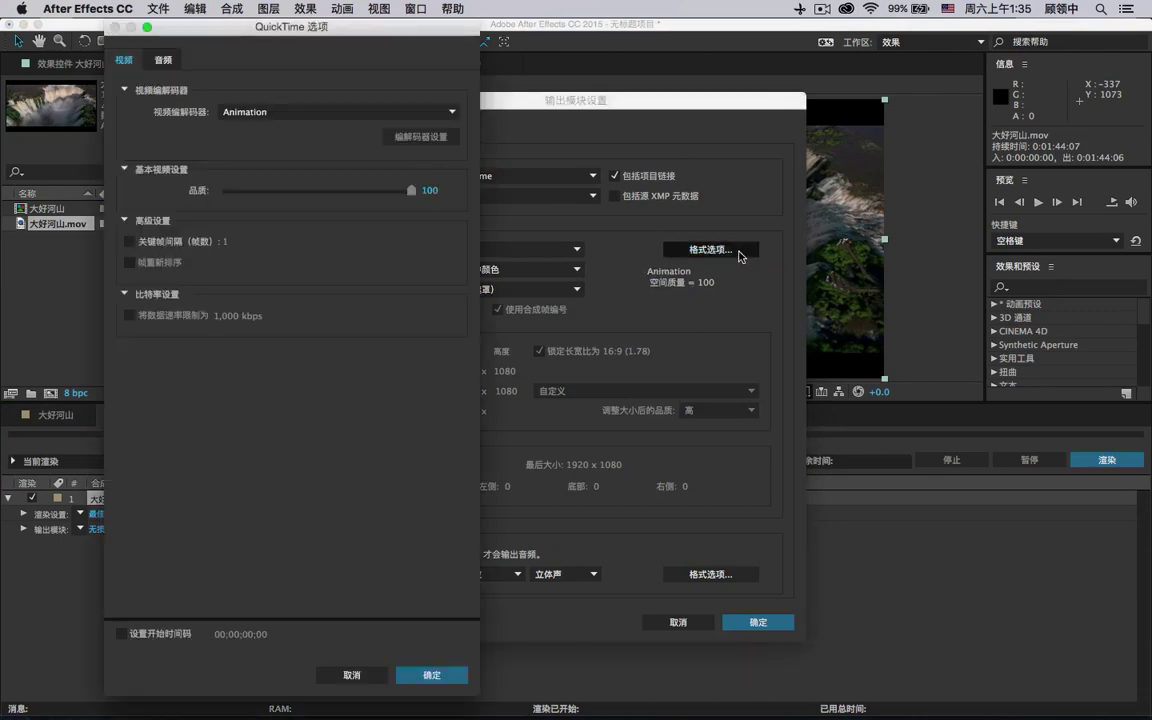
{"action": "left_click", "coordinate": [330, 111]}
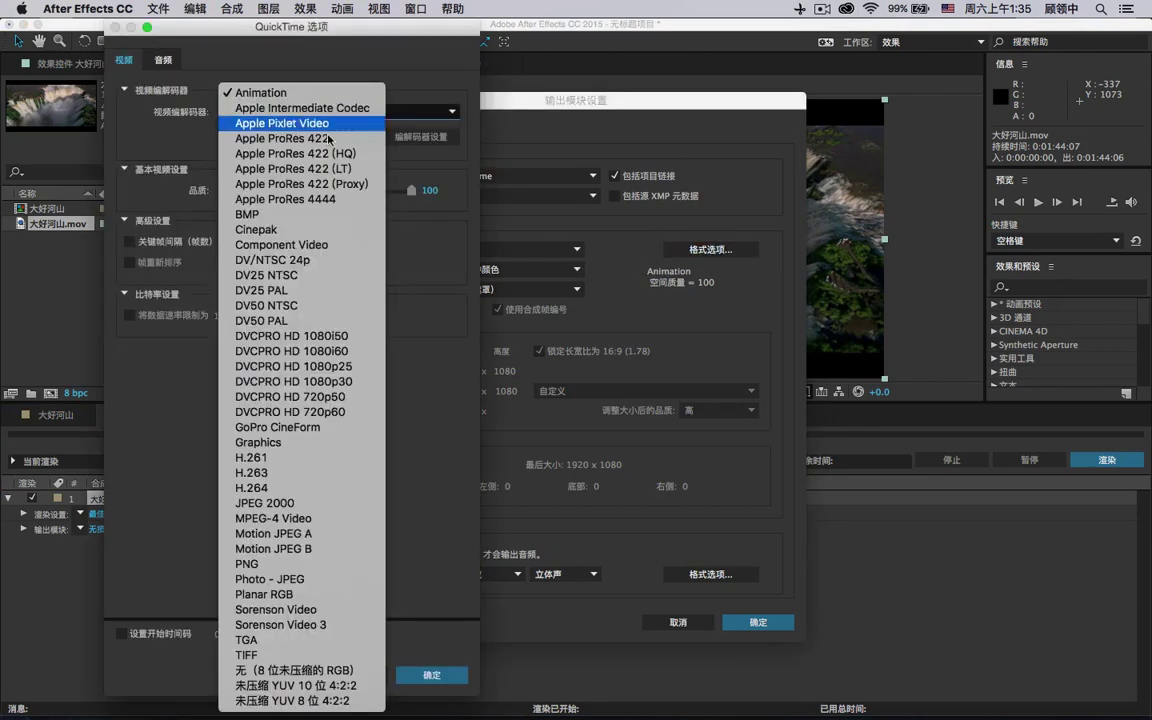
{"action": "left_click", "coordinate": [280, 488]}
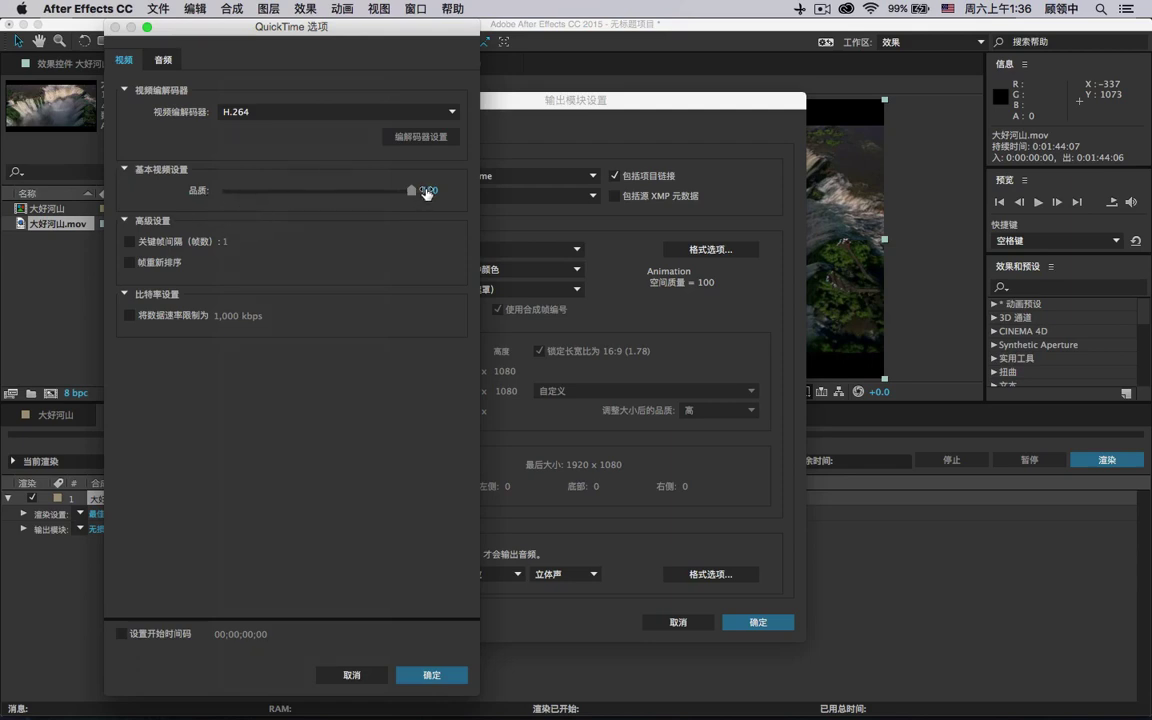
- Move the QuickTime options window aside and set the video quality to 80
{"action": "left_click_drag", "start_coordinate": [430, 27], "coordinate": [645, 27]}
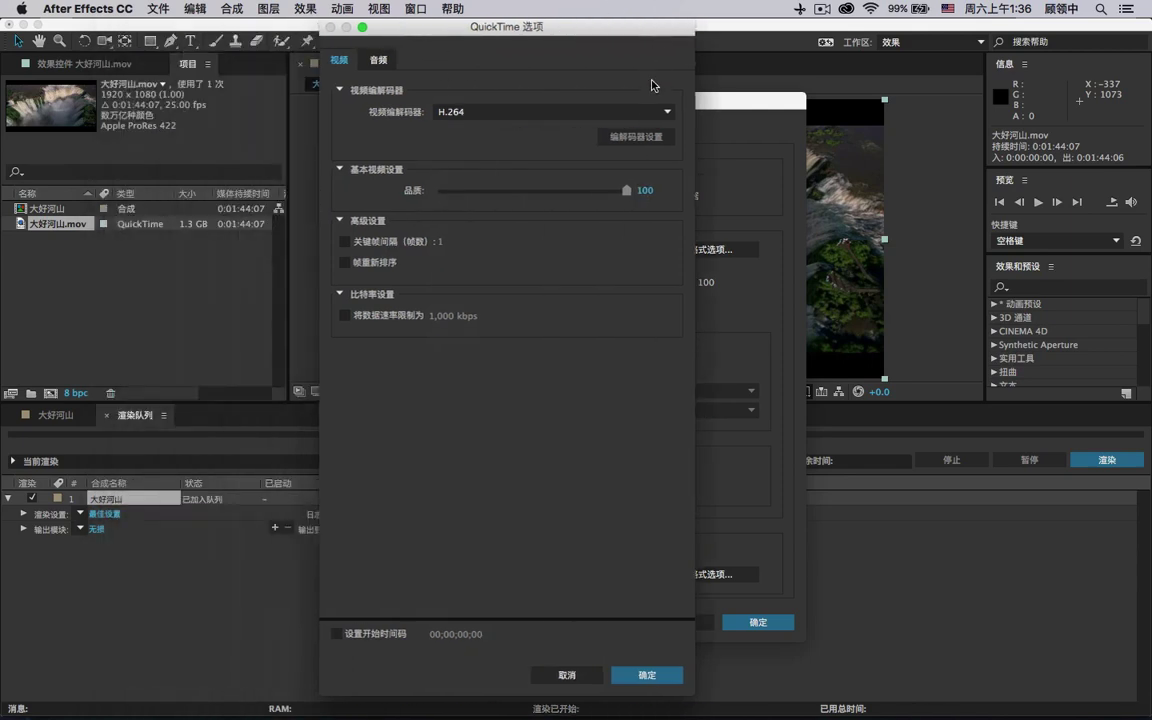
{"action": "left_click", "coordinate": [645, 192]}
{"action": "left_click", "coordinate": [645, 192]}
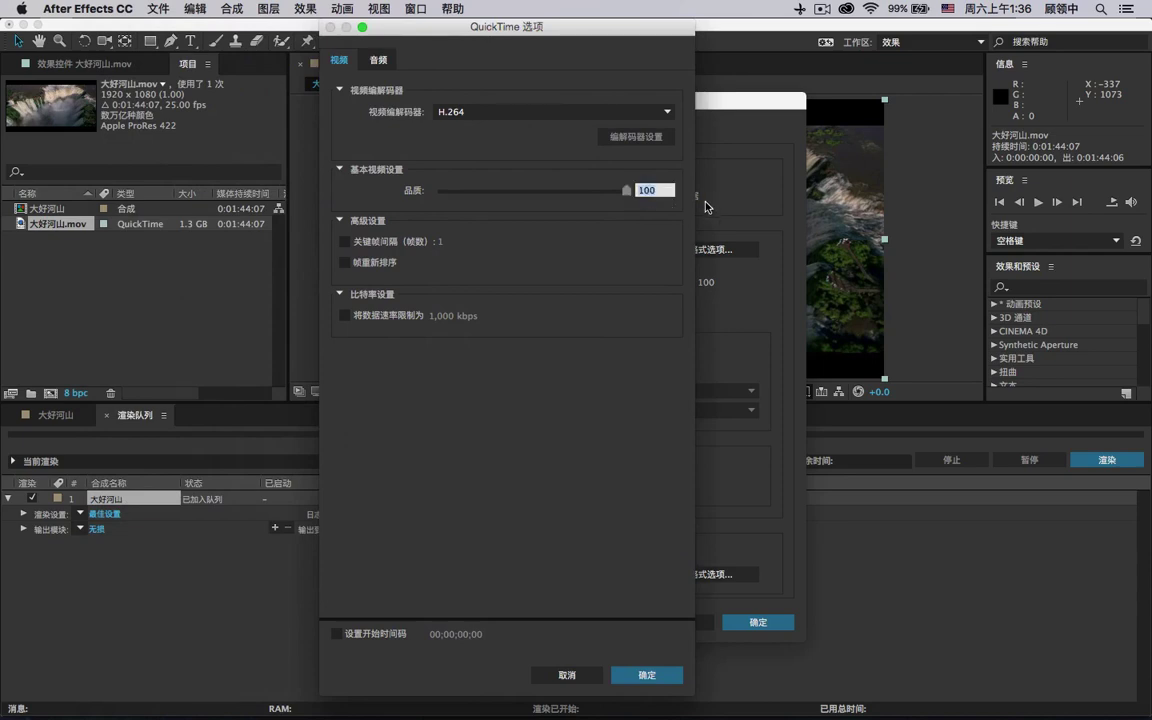
{"action": "type", "text": "80"}
{"action": "key", "text": "Return"}
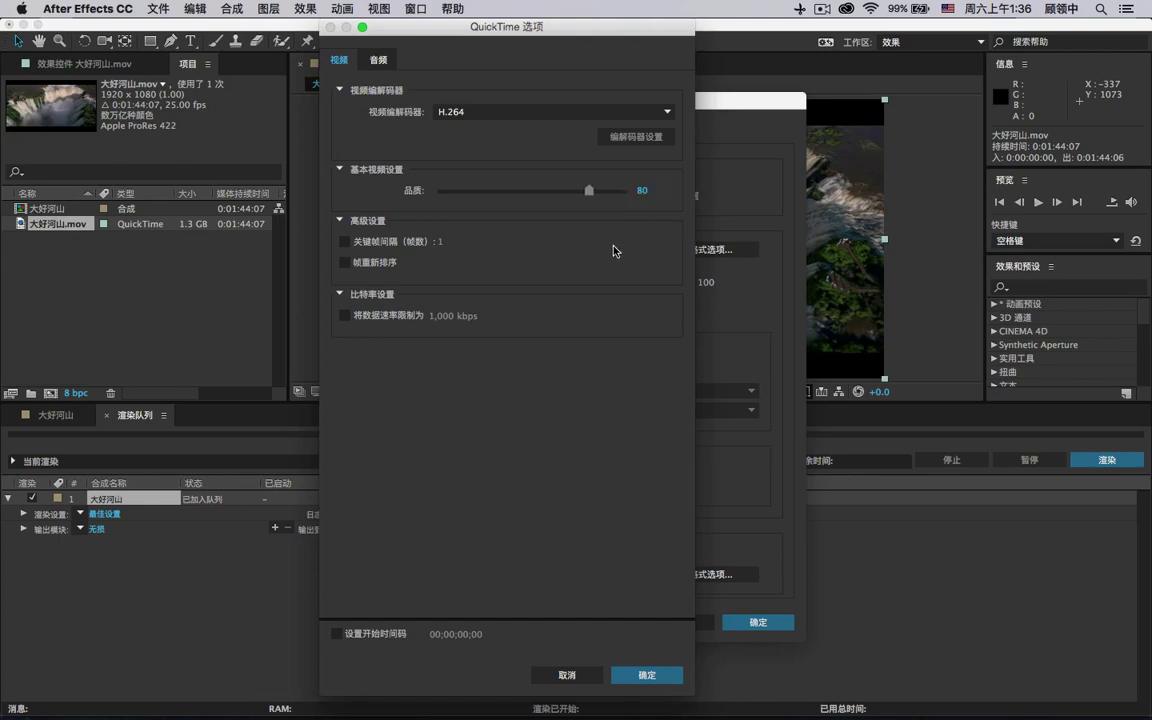
- Accept the QuickTime and output module settings, and start rendering the queued 大好河山 composition
{"action": "left_click", "coordinate": [631, 675]}
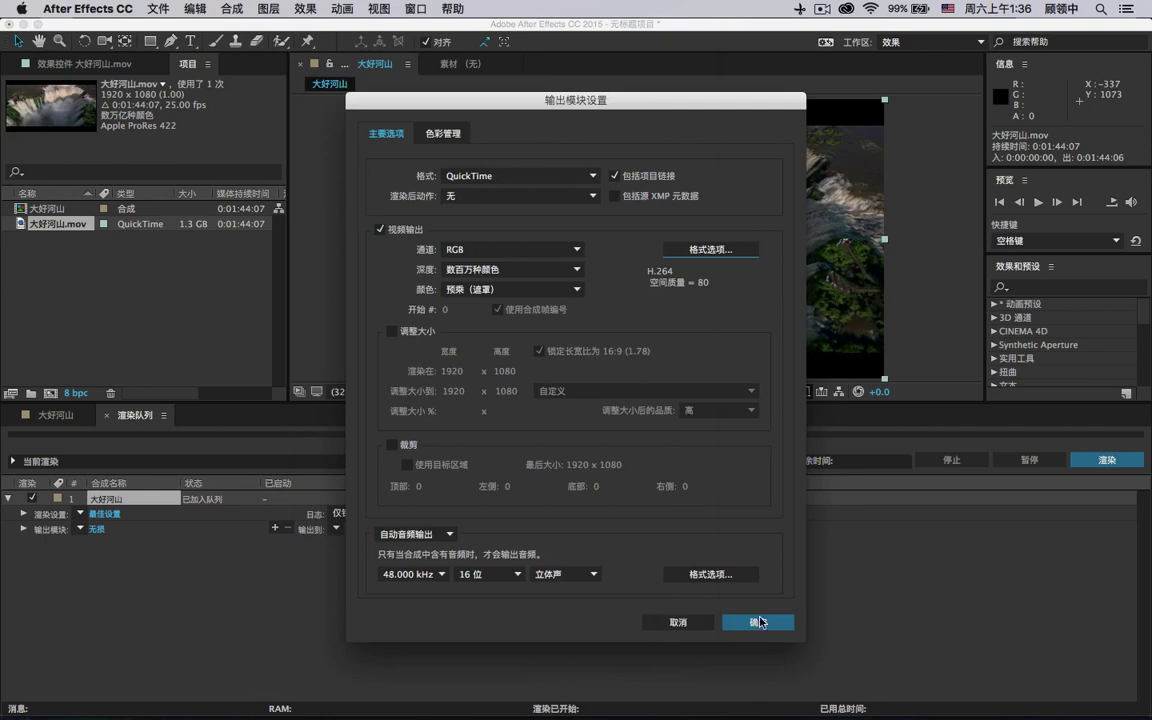
{"action": "left_click", "coordinate": [759, 622]}
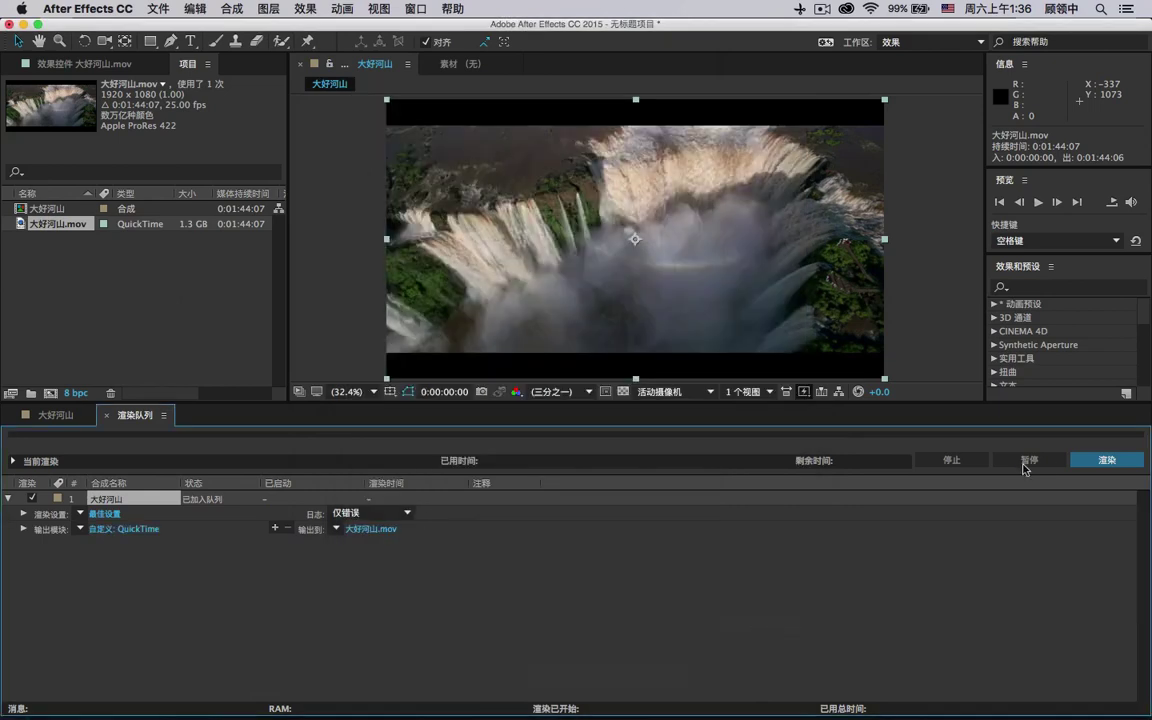
{"action": "left_click", "coordinate": [1091, 461]}
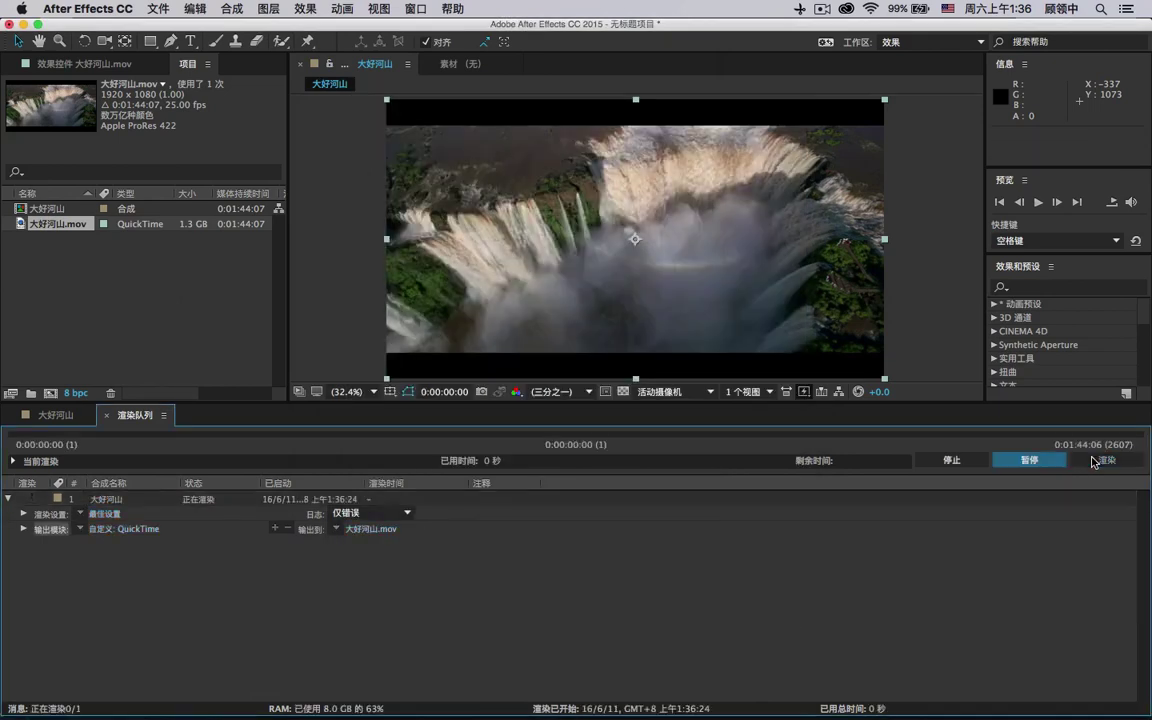